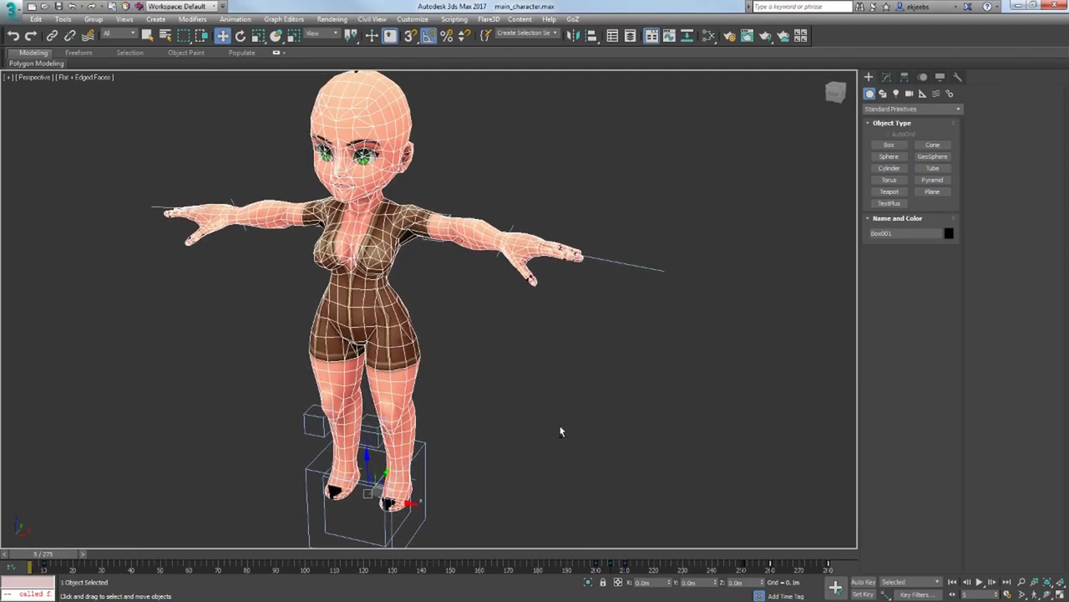
Scrub the rigged character's animation forward and back to frame 5, and examine the low-poly mesh from the front and back
left_click(575, 416)
middle_click_drag(531, 362, 526, 395)
middle_click_drag(526, 395, 520, 396, "alt")
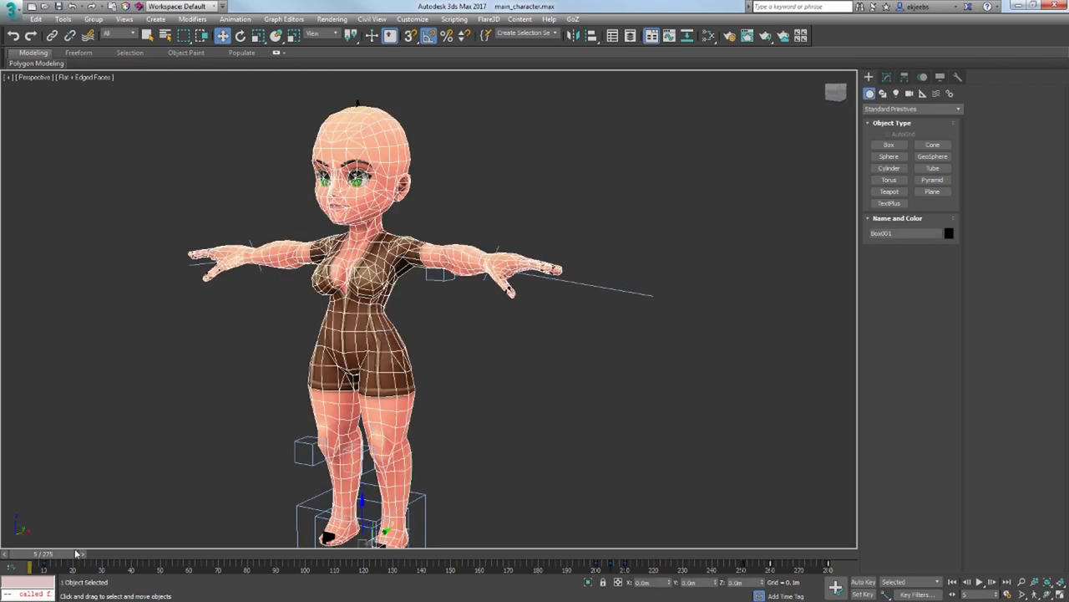
left_click_drag(81, 554, 130, 566)
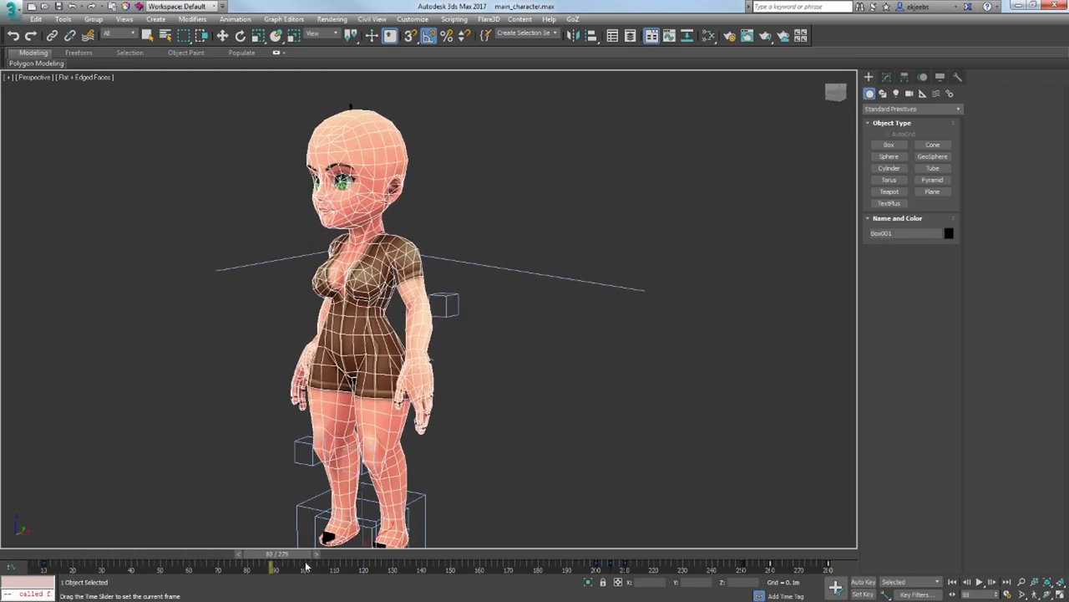
left_click_drag(97, 558, 28, 552)
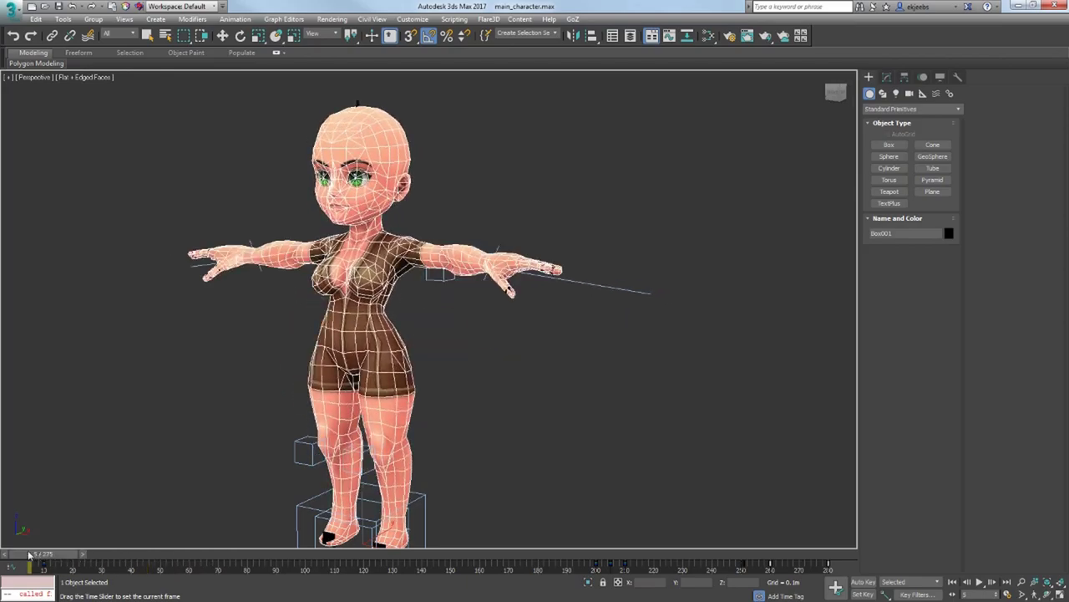
key("w")
middle_click_drag(276, 359, 137, 348, "alt")
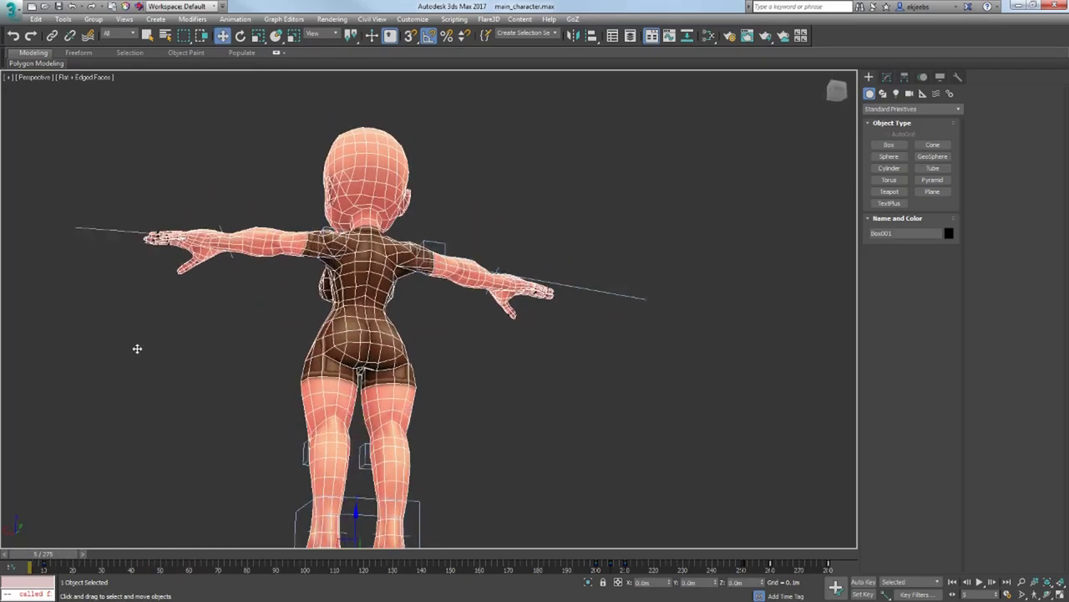
scroll(371, 288, "up", 5)
middle_click_drag(359, 202, 179, 234, "alt")
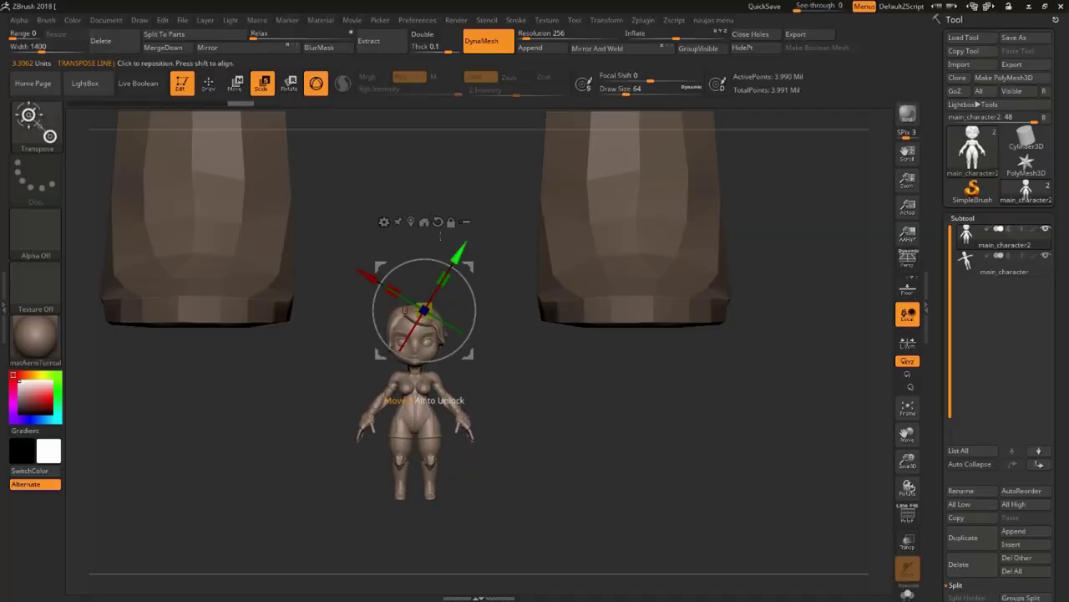
In ZBrush, scale up the small main_character2 sculpt and reposition it closer to the size of the low-poly main_character
left_click_drag(424, 310, 535, 310)
left_click_drag(752, 279, 613, 279, "shift")
left_click_drag(476, 266, 558, 98)
left_click_drag(585, 192, 493, 326, "alt")
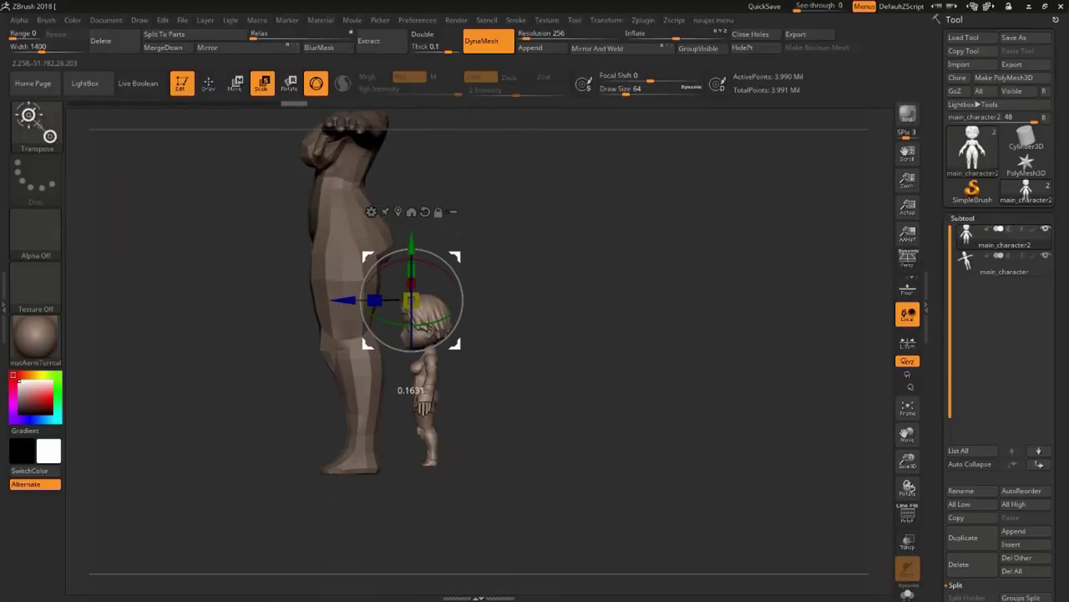
left_click_drag(411, 298, 484, 298)
left_click_drag(451, 220, 451, 192)
left_click_drag(585, 209, 518, 292, "alt")
left_click_drag(373, 215, 344, 216)
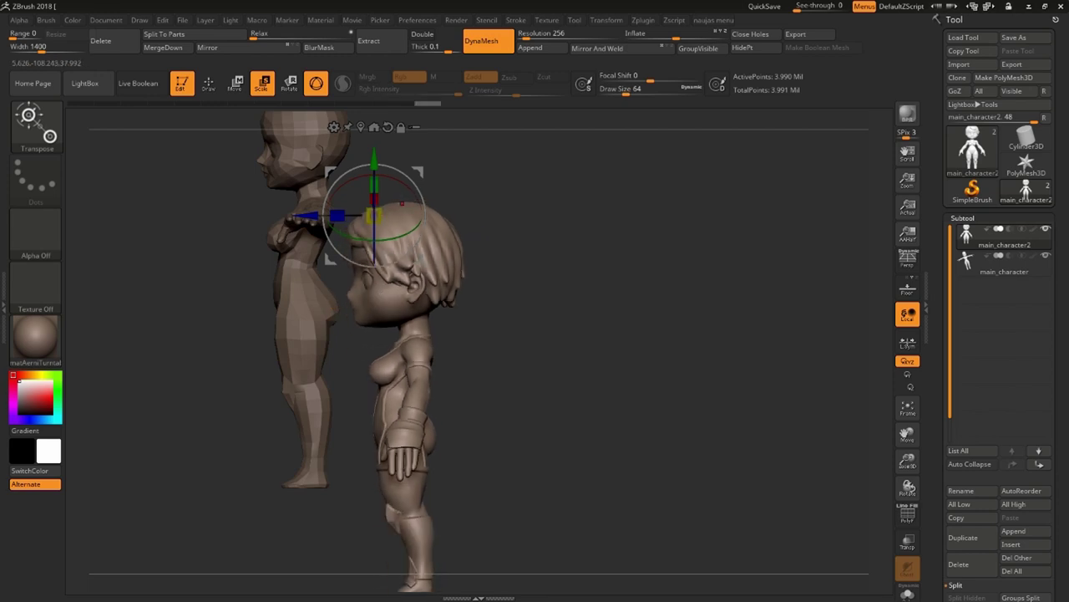
left_click_drag(418, 172, 402, 67)
Move and scale the main_character2 sculpt until its body overlaps the low-poly main_character in side and front view
left_click_drag(512, 218, 456, 290, "alt")
left_click_drag(352, 134, 359, 129)
left_click_drag(333, 173, 329, 173)
left_click_drag(358, 130, 302, 80)
left_click_drag(257, 124, 260, 123)
left_click_drag(468, 234, 468, 208, "alt")
left_click_drag(256, 122, 259, 122)
left_click_drag(451, 193, 449, 231, "alt")
left_click_drag(299, 118, 261, 125)
mouse_move(418, 342)
left_mouse_down()
mouse_move(471, 356)
mouse_move(501, 468)
left_mouse_up()
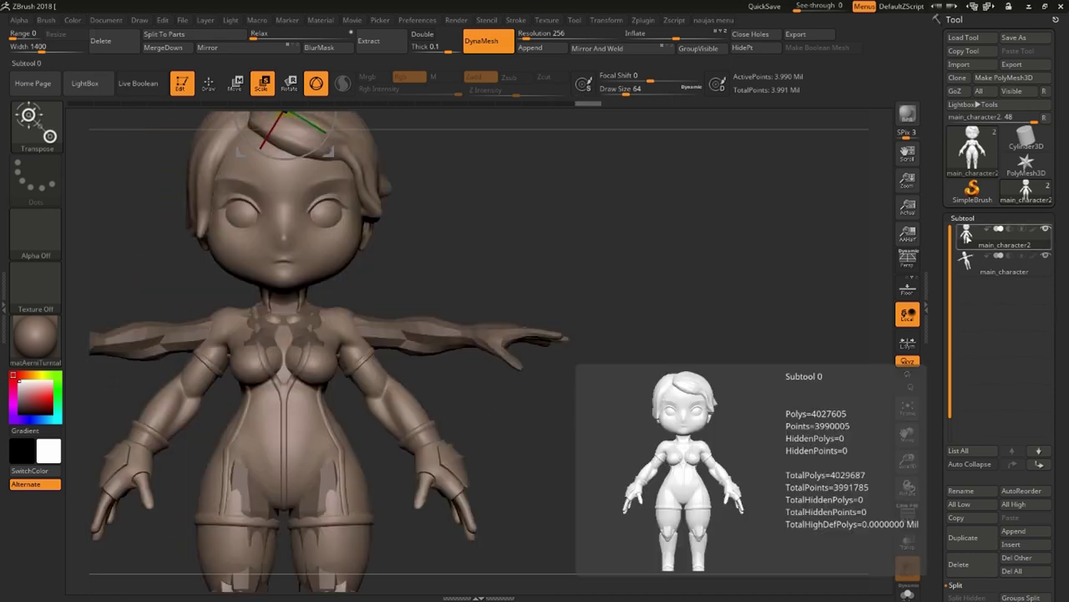
left_click_drag(635, 187, 623, 312, "alt")
Set the brush size to 305 and mask the whole sculpt except the head
key("q")
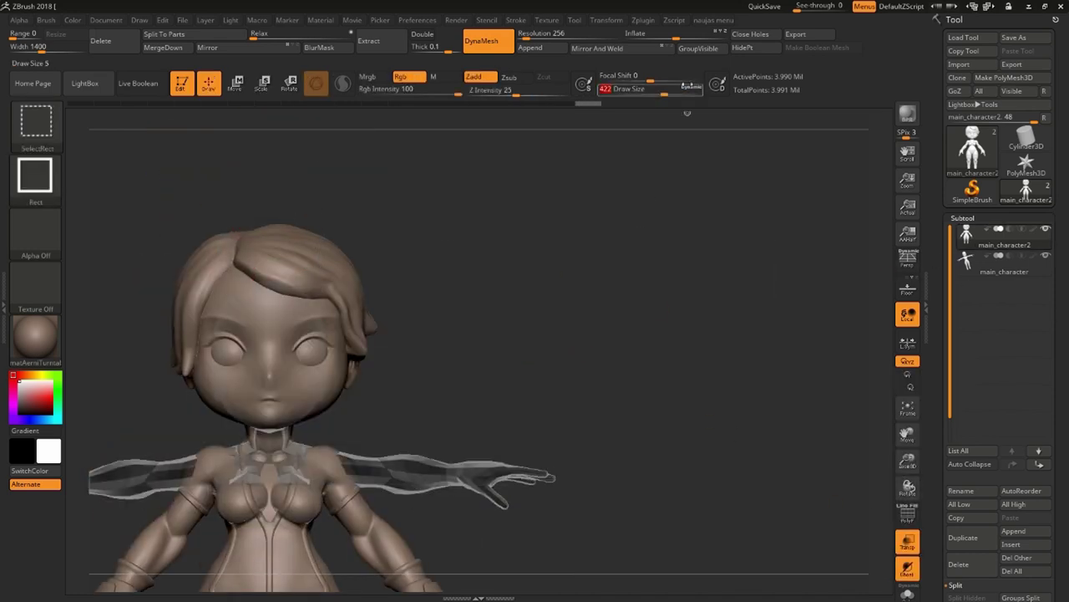
left_click_drag(687, 91, 656, 90)
left_click_drag(333, 338, 306, 272, "ctrl")
mouse_move(501, 284)
left_mouse_down()
mouse_move(384, 284)
mouse_move(443, 326)
left_mouse_up()
left_click_drag(568, 296, 673, 298, "shift")
left_click(674, 298, "ctrl")
key("e")
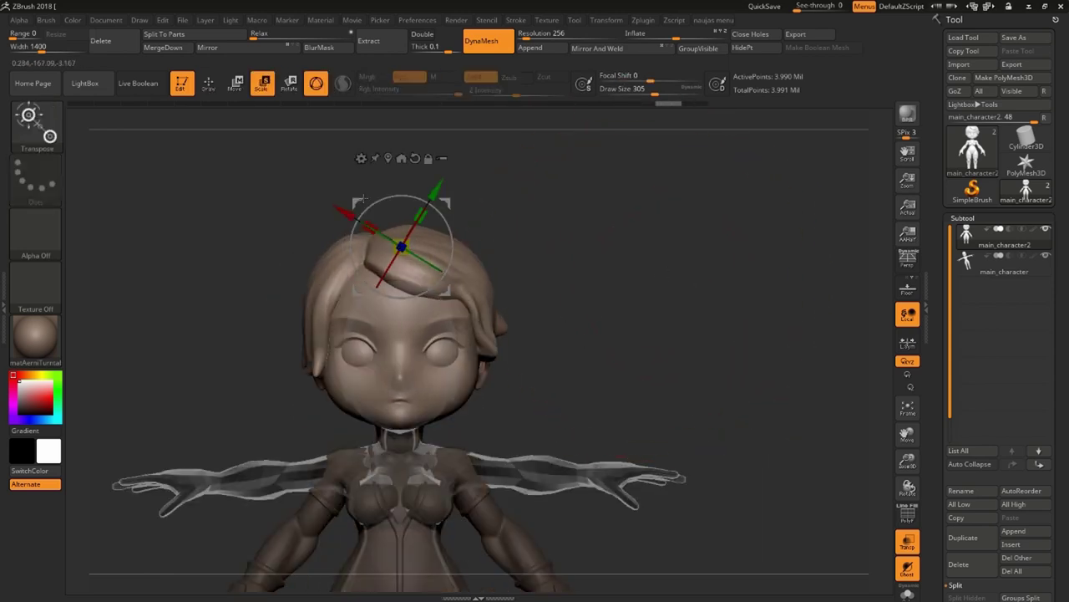
Align the unmasked head with the low-poly head in side and front view, and clear the mask
left_click_drag(553, 323, 402, 317)
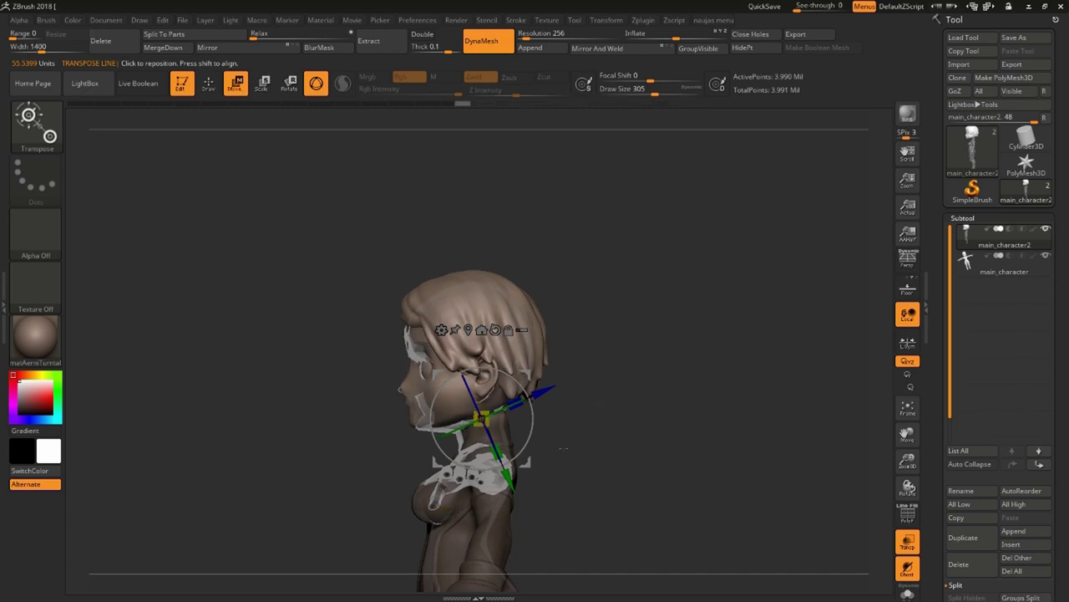
left_click_drag(564, 448, 650, 270, "alt")
left_click_drag(539, 298, 544, 299)
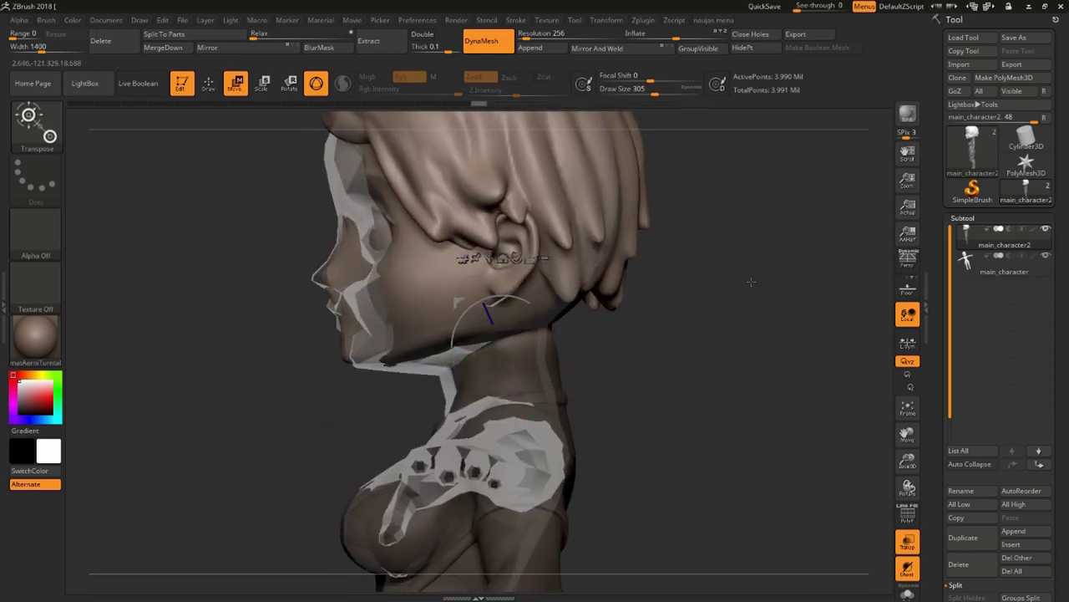
left_click_drag(751, 282, 548, 296)
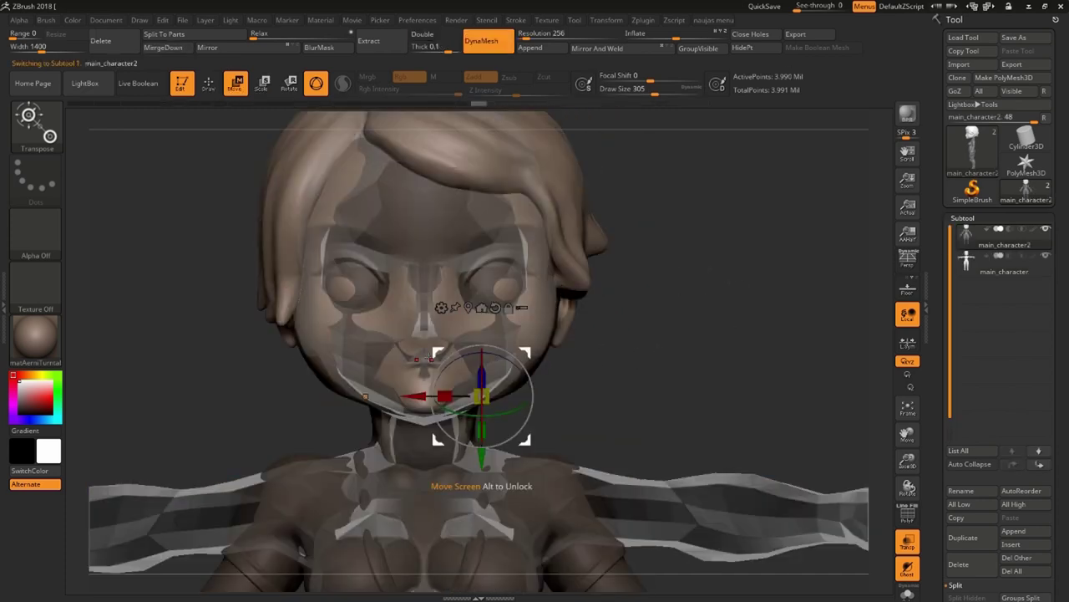
left_click_drag(422, 361, 441, 354)
left_click_drag(702, 361, 652, 251)
left_click_drag(651, 250, 596, 262, "shift")
left_click(597, 224, "ctrl")
Reshape the sculpt's upper body and head contours to the low-poly figure using the Move brush at sizes 132 and 112
key("q")
key("space")
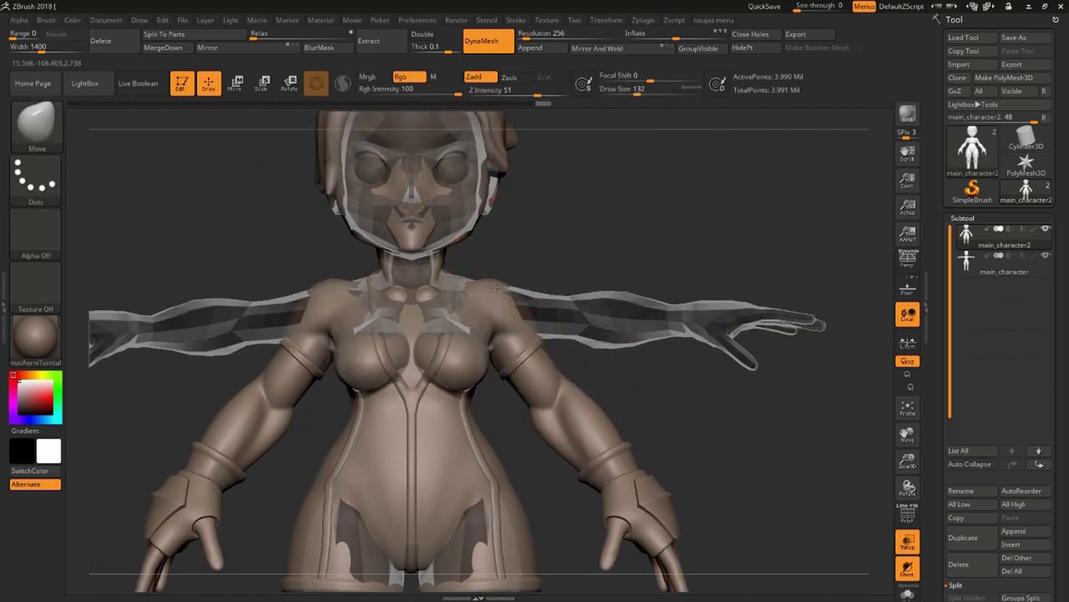
mouse_move(605, 240)
left_mouse_down()
mouse_move(585, 275)
mouse_move(563, 410)
mouse_move(537, 388)
left_mouse_up()
key("space")
left_click_drag(669, 393, 752, 400)
key("space")
left_click_drag(610, 393, 597, 389)
mouse_move(645, 401)
left_mouse_down()
mouse_move(710, 388)
mouse_move(660, 401)
left_mouse_up()
left_click_drag(494, 411, 501, 406)
mouse_move(668, 360)
left_mouse_down()
mouse_move(723, 340)
mouse_move(763, 303)
mouse_move(660, 276)
left_mouse_up()
left_click_drag(459, 277, 588, 270)
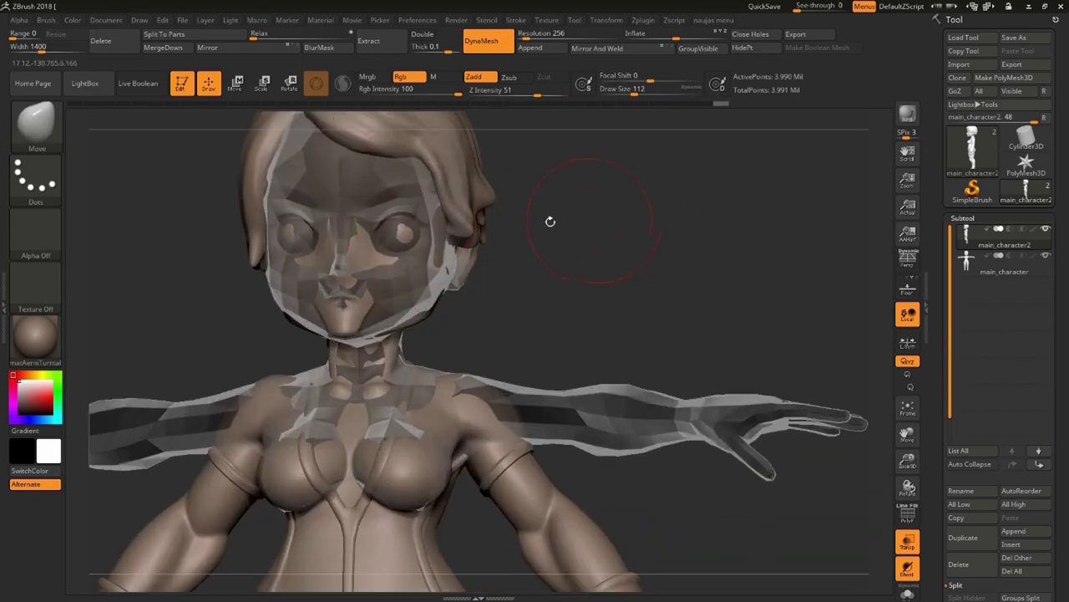
left_click_drag(549, 221, 340, 228)
Build up the male head's jaw and cheeks with the ClayBuildup brush at sizes 29 and 51
key("space")
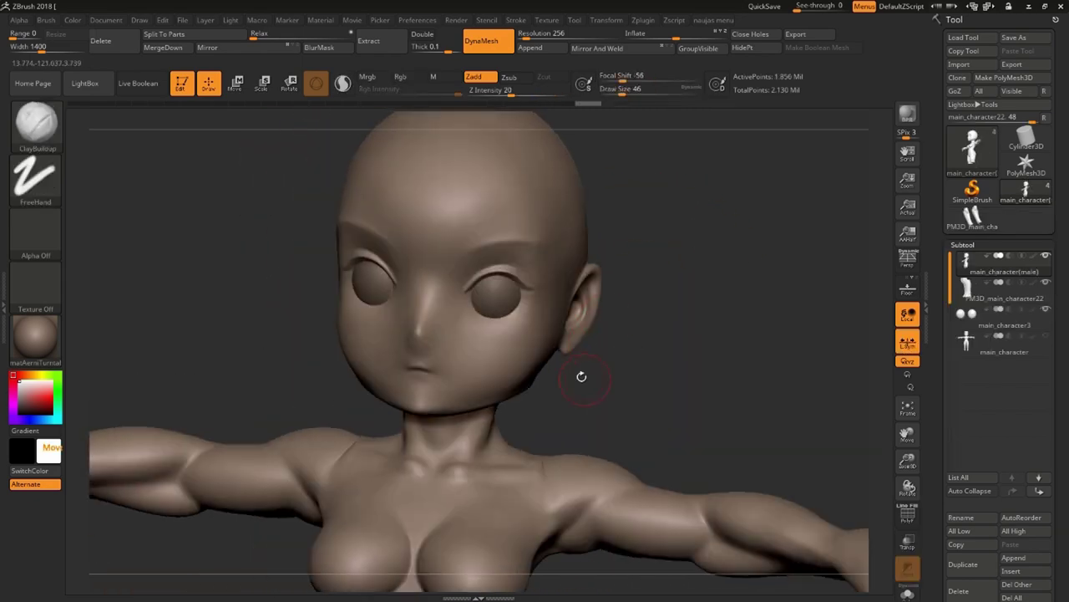
key("bracketleft")
left_click_drag(619, 366, 511, 376)
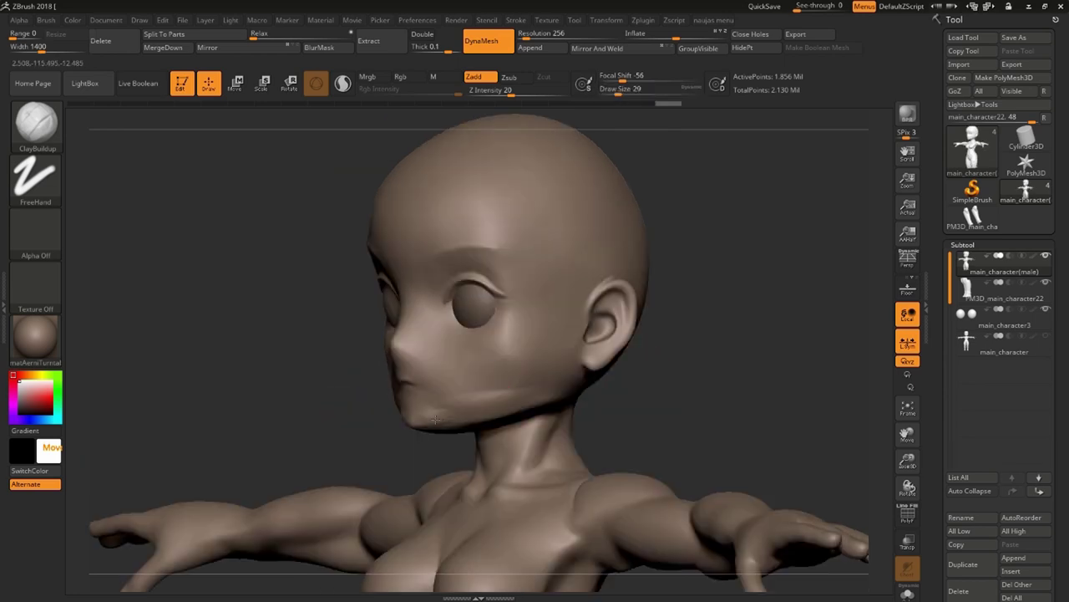
left_click_drag(250, 418, 330, 351)
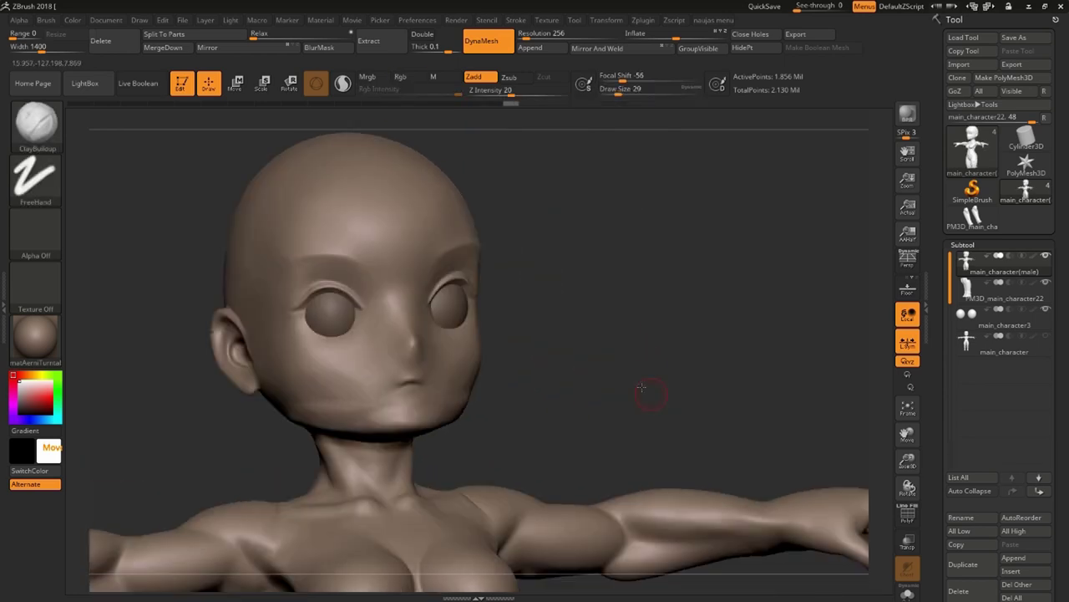
mouse_move(644, 381)
left_mouse_down()
mouse_move(694, 340)
mouse_move(518, 371)
mouse_move(401, 368)
left_mouse_up()
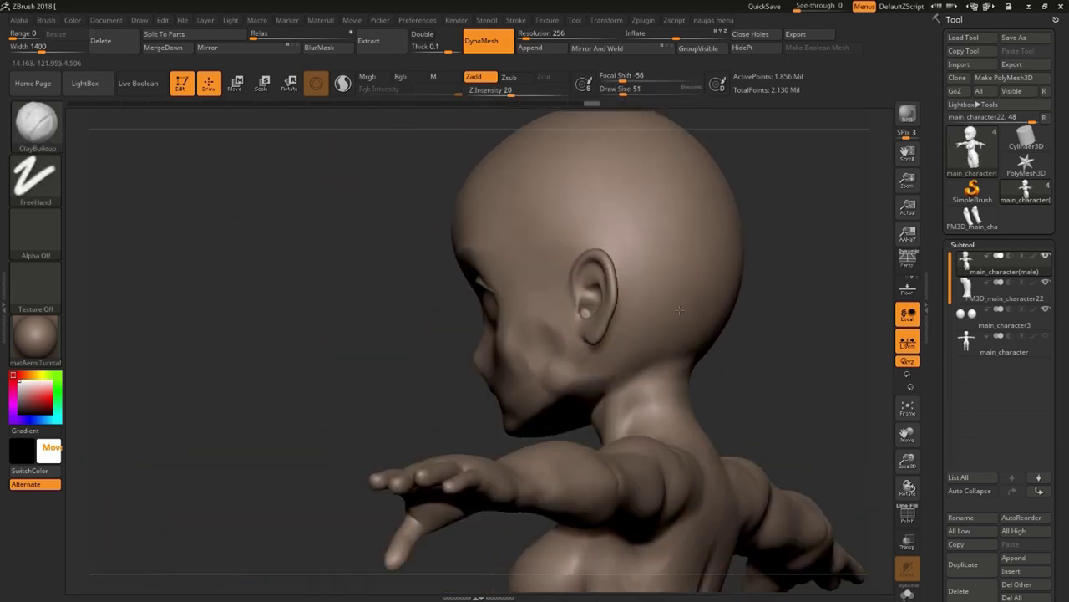
left_click_drag(710, 367, 768, 368)
mouse_move(632, 310)
left_mouse_down()
mouse_move(576, 351)
mouse_move(716, 345)
mouse_move(533, 368)
left_mouse_up()
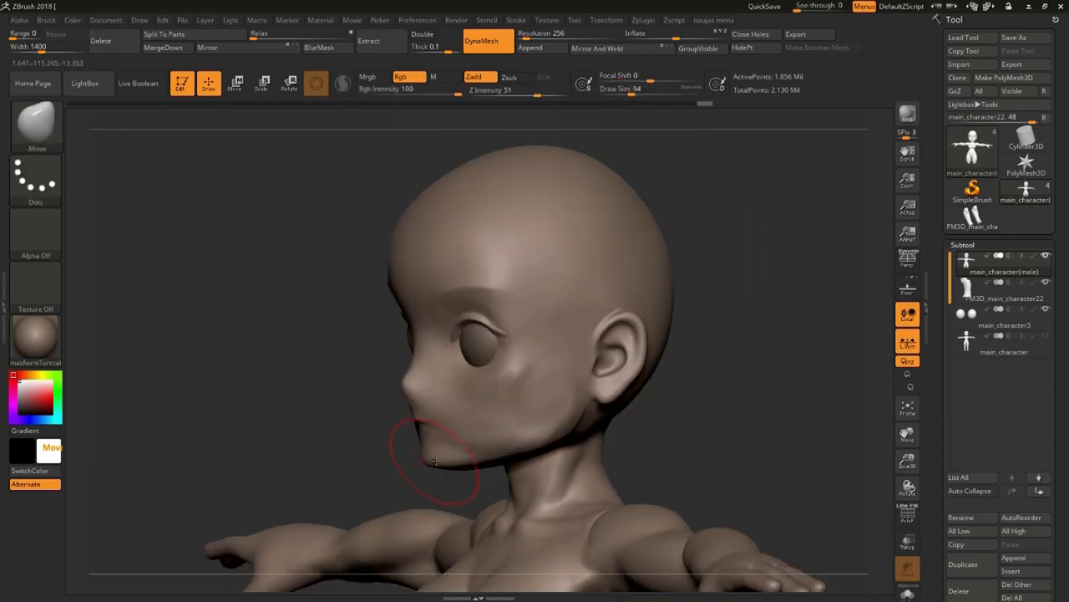
Compare the male head's profile with the low-poly main_character by toggling the subtools' visibility and transparency
left_click(907, 541)
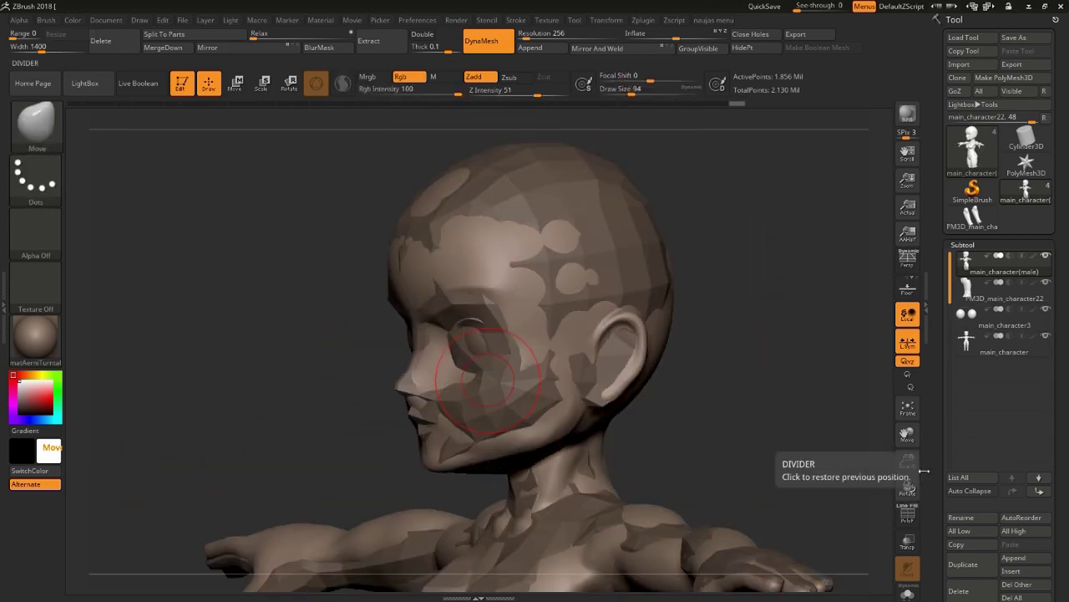
mouse_move(907, 488)
left_mouse_down()
mouse_move(730, 401)
mouse_move(777, 393)
left_mouse_up()
left_click(1011, 343)
left_click(907, 542)
left_click_drag(769, 460, 807, 454)
left_click(1046, 256)
left_click_drag(727, 401, 792, 410)
left_click(1046, 255)
left_click(1004, 264)
left_click(1046, 336)
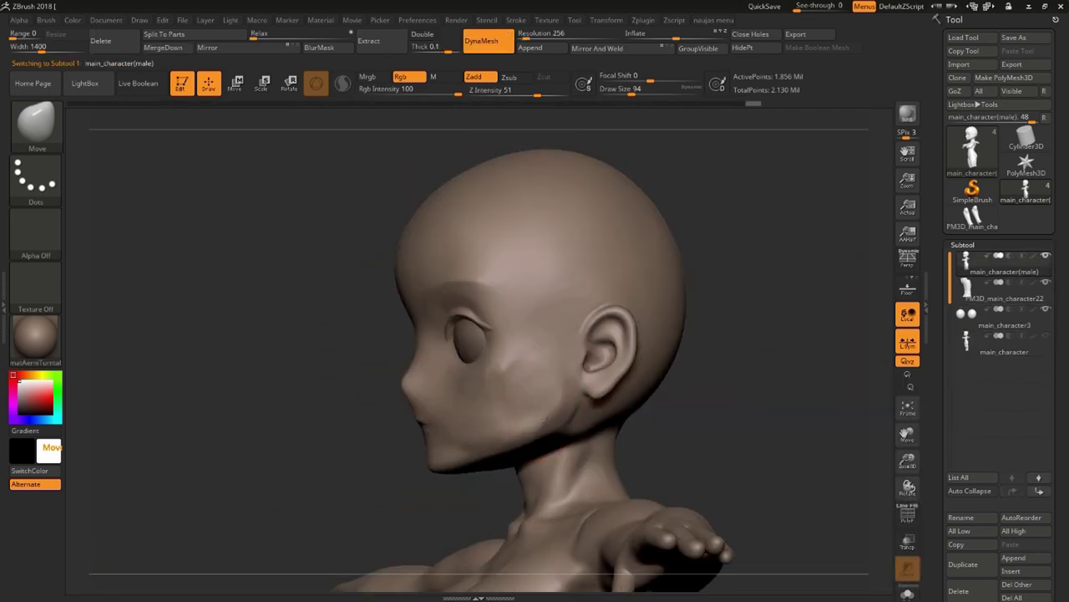
Hide everything below the neck of the main_character(male) subtool to isolate the head
left_click_drag(710, 368, 785, 372)
key("space")
left_click_drag(689, 276, 639, 308)
left_click_drag(255, 126, 585, 493, "ctrl+shift")
mouse_move(639, 371)
left_mouse_down()
mouse_move(689, 339)
mouse_move(605, 336)
left_mouse_up()
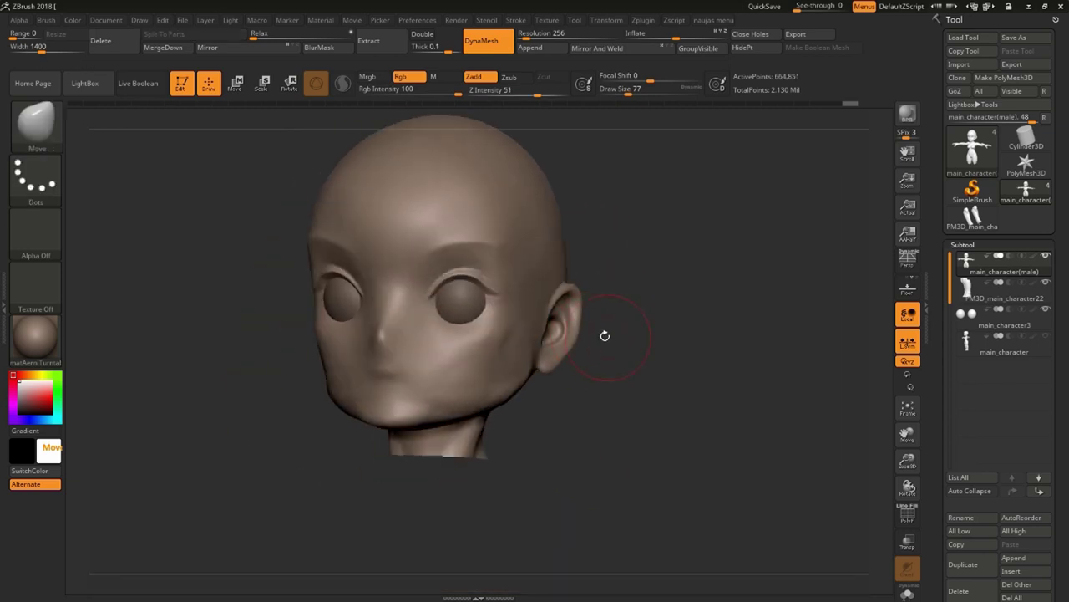
Adjust the outer part of the male head's brows using the Move brush at size 112
left_click_drag(607, 296, 584, 244)
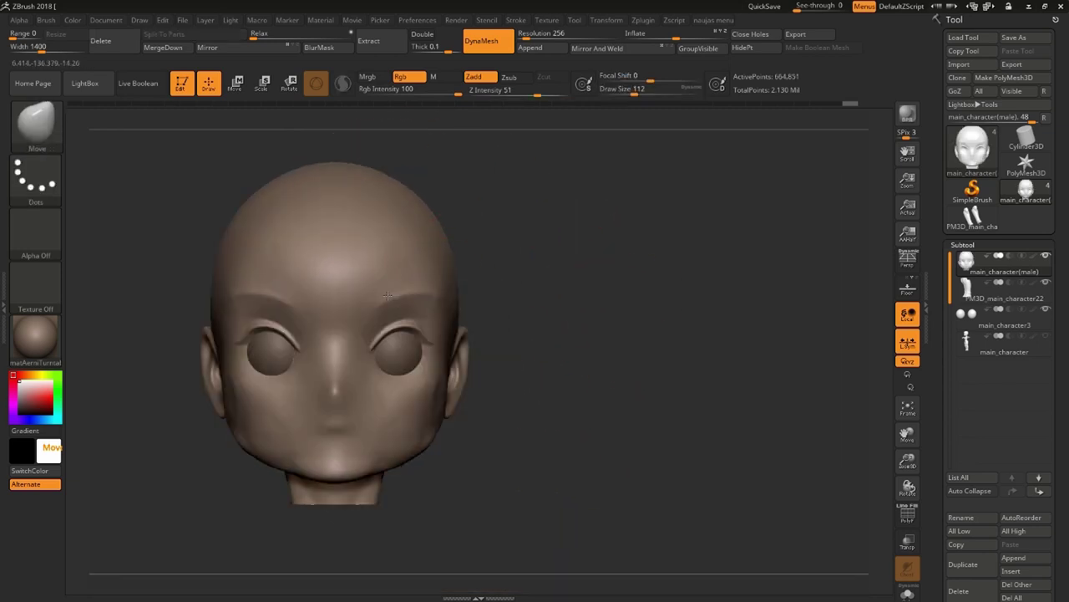
left_click_drag(432, 293, 430, 293)
left_click_drag(601, 293, 535, 302)
left_click_drag(447, 301, 443, 294)
mouse_move(589, 267)
left_mouse_down()
mouse_move(633, 260)
mouse_move(581, 271)
left_mouse_up()
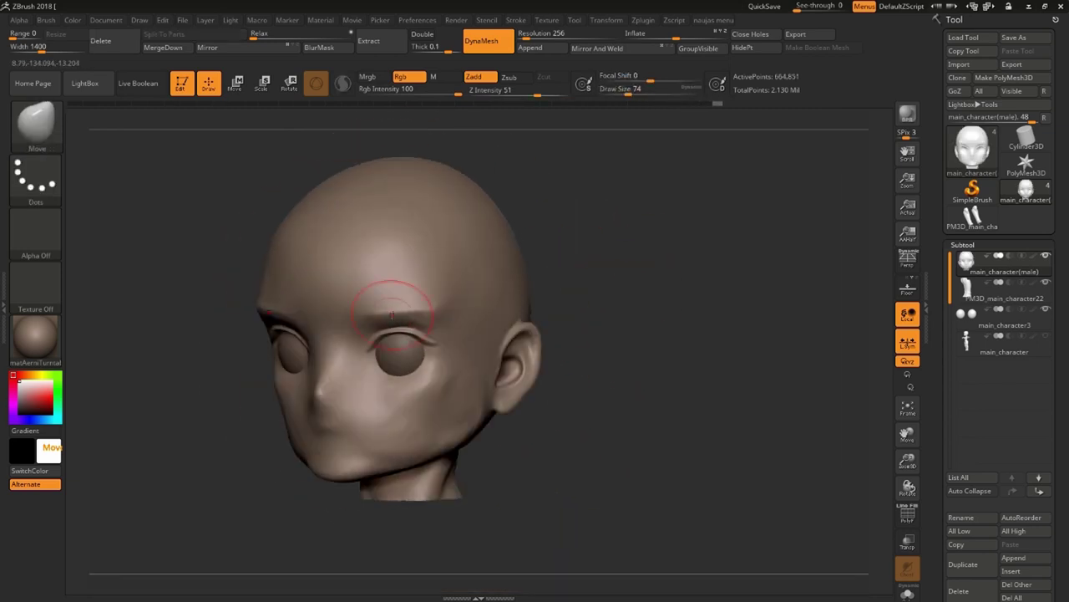
Nudge the middle of the brows and the inner eye area upward using the Move brush at size 74
left_click_drag(389, 312, 389, 305)
left_click_drag(543, 334, 609, 334)
left_click_drag(374, 365, 376, 358)
left_click_drag(585, 351, 535, 338)
key("space")
mouse_move(568, 293)
left_mouse_down("alt")
mouse_move(576, 350)
mouse_move(555, 322)
left_mouse_up("alt")
left_click_drag(644, 276, 671, 246)
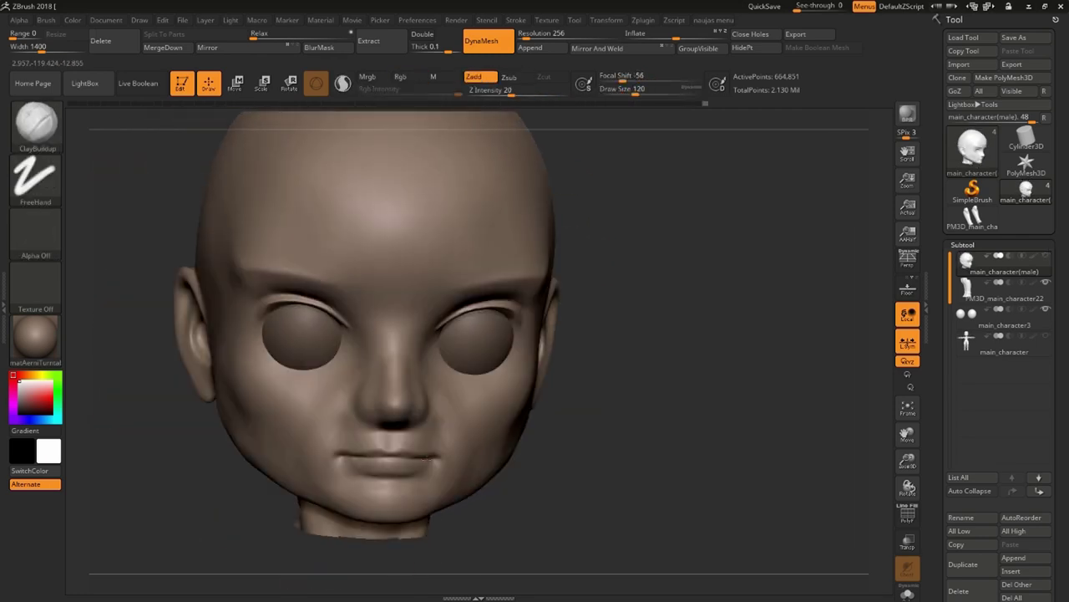
Refine the mouth area and the crease beside the nose with the ClayBuildup, Move and DamStandard brushes
left_click_drag(652, 401, 593, 384)
left_click_drag(468, 435, 473, 429)
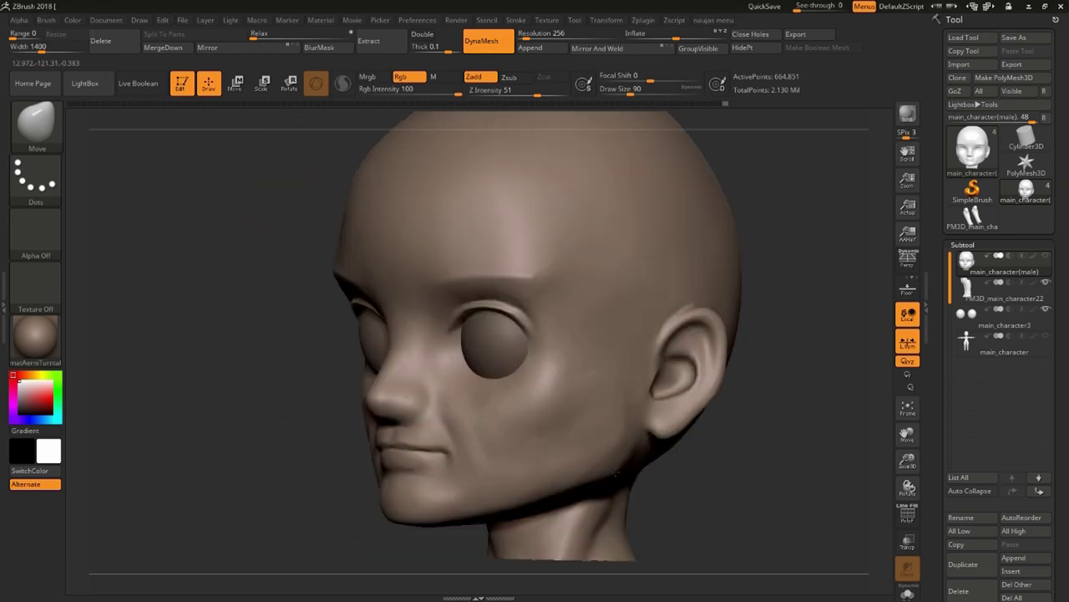
mouse_move(651, 435)
left_mouse_down()
mouse_move(736, 434)
mouse_move(568, 422)
left_mouse_up()
left_click(969, 341)
left_click(969, 264)
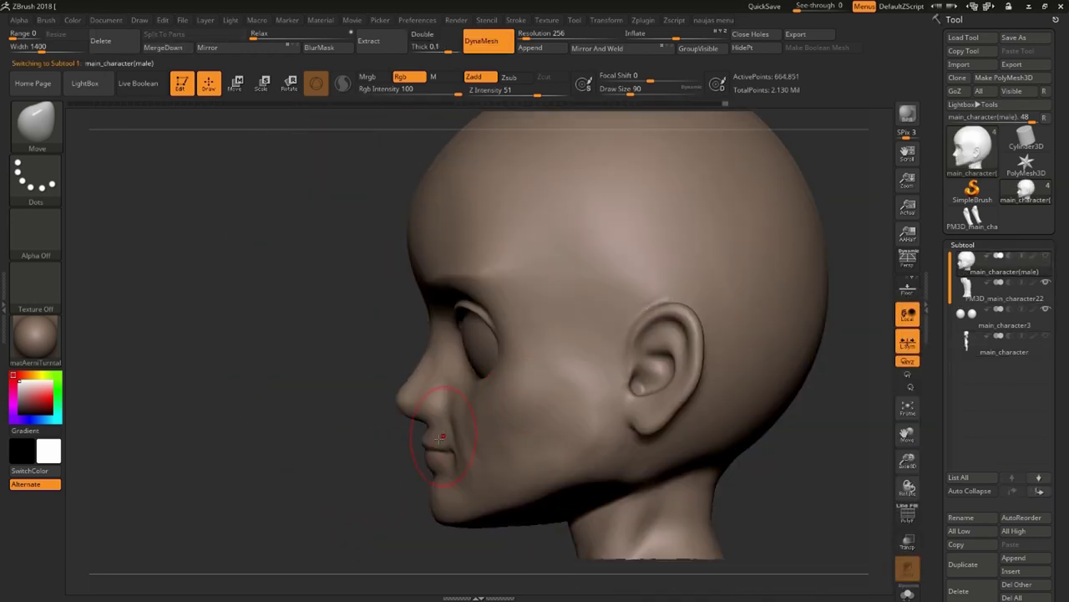
left_click_drag(461, 453, 526, 405)
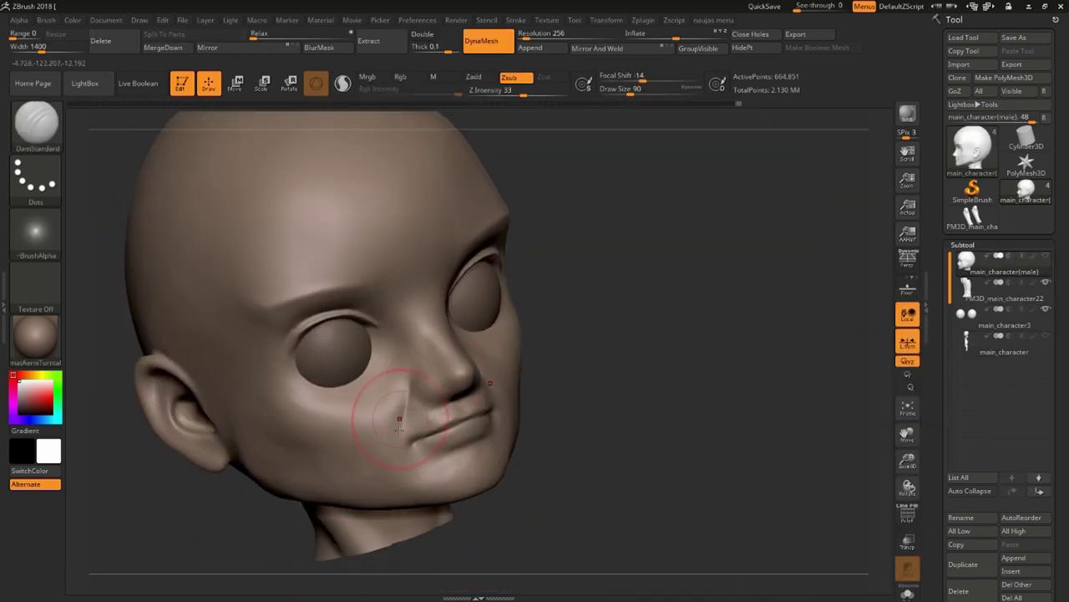
mouse_move(400, 417)
left_mouse_down()
mouse_move(490, 370)
mouse_move(661, 342)
mouse_move(304, 482)
mouse_move(700, 310)
mouse_move(640, 334)
mouse_move(742, 257)
mouse_move(726, 257)
left_mouse_up()
Pull the brow and upper eyelid down over each eye using the Move brush at size 56
key("b")
key("m")
key("v")
left_click_drag(373, 311, 379, 337)
key("s")
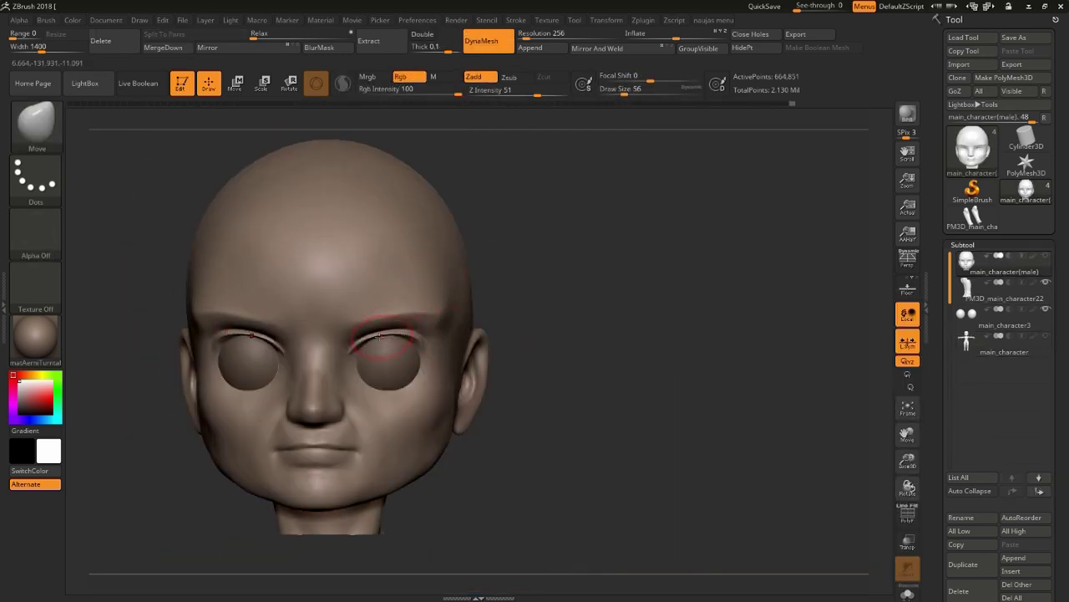
left_click_drag(577, 380, 599, 362)
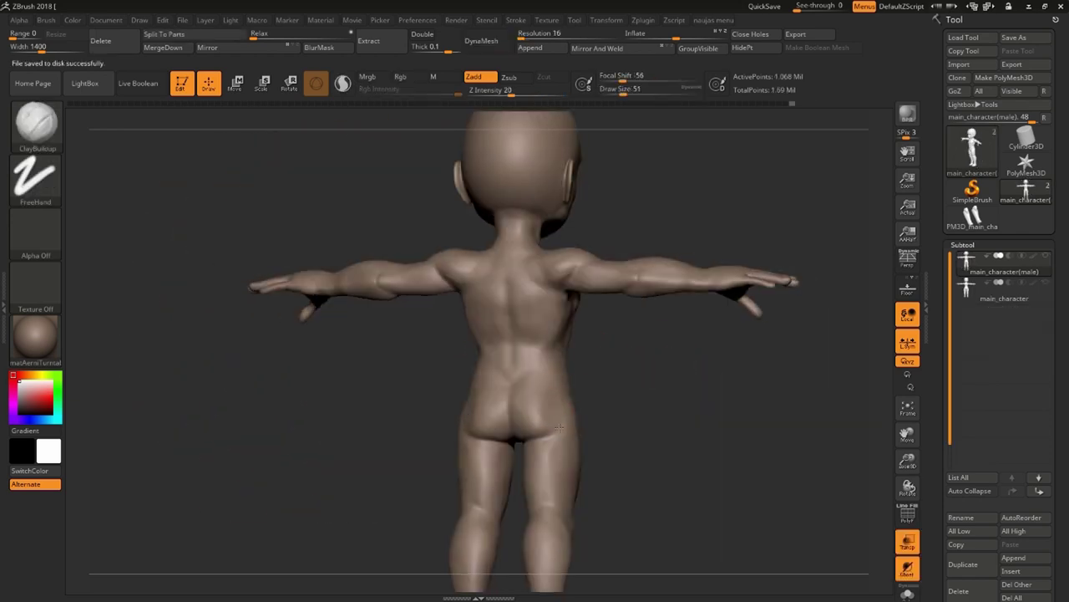
Examine the male body sculpt's anatomy from the back and from a three-quarter front view
right_click_drag(546, 408, 556, 431)
left_click_drag(556, 432, 515, 420, "shift")
right_click_drag(515, 421, 427, 409)
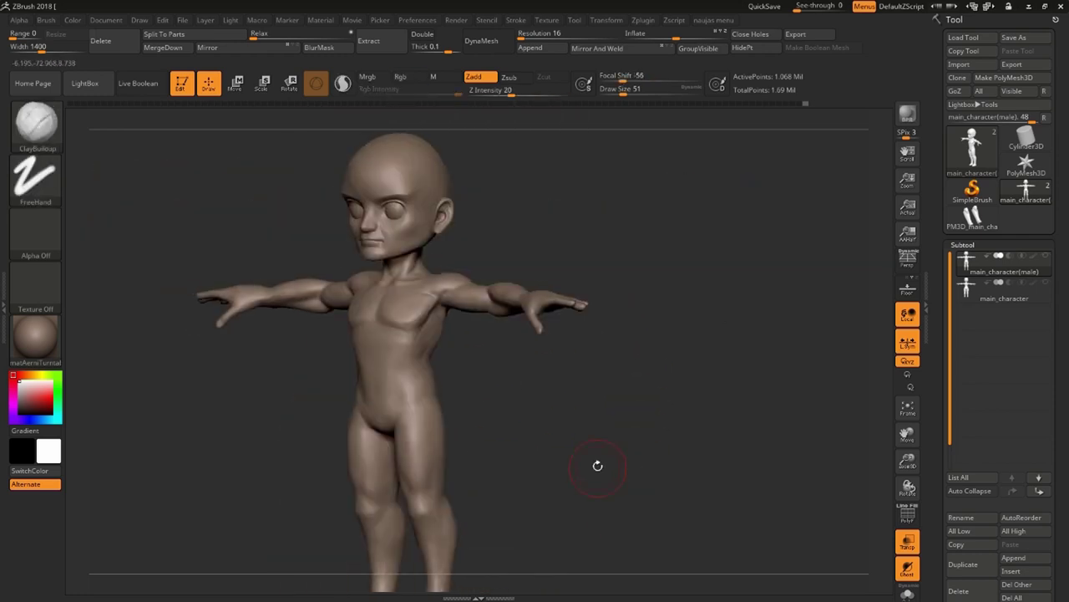
mouse_move(597, 466)
left_mouse_down()
mouse_move(576, 409)
mouse_move(439, 253)
mouse_move(613, 444)
left_mouse_up()
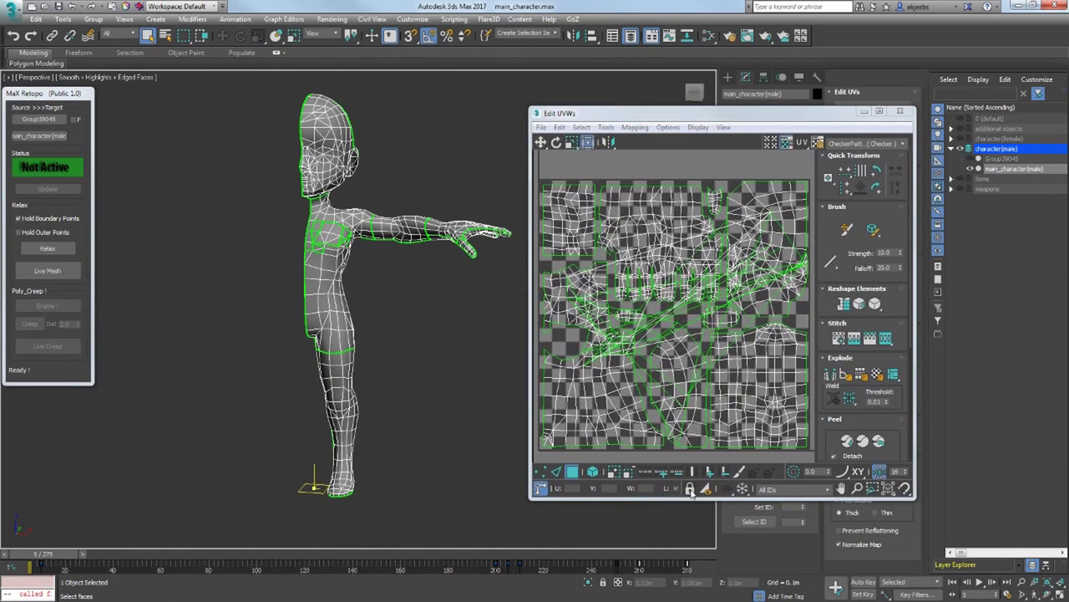
In 3ds Max, select the forearm's UV shell on the half-body male mesh and examine its place in the layout
left_click(401, 234)
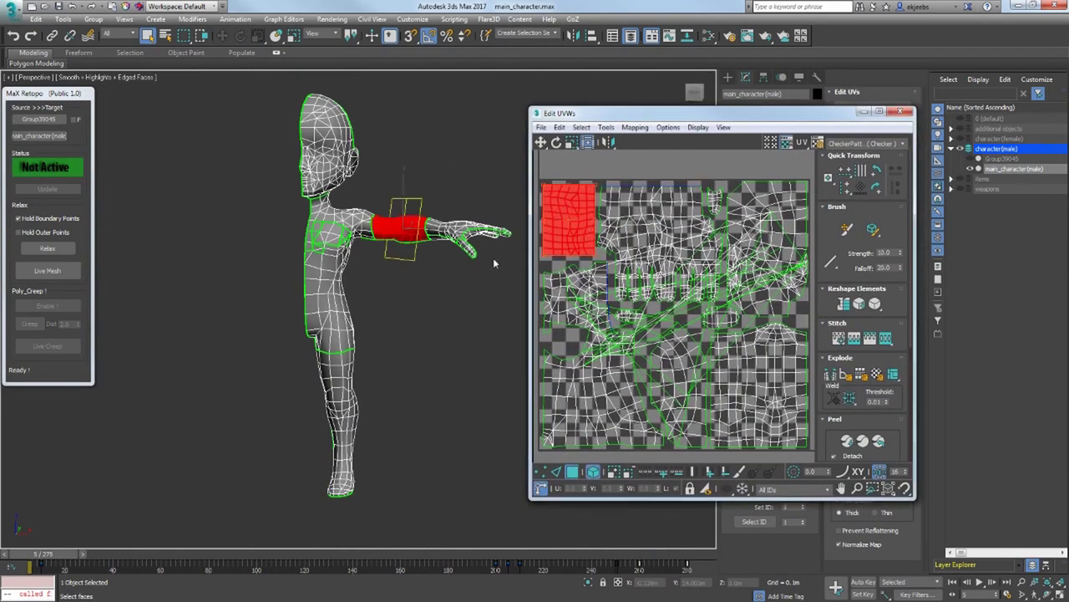
scroll(393, 235, "up", 5)
middle_click_drag(356, 238, 314, 239)
scroll(582, 222, "down", 3)
middle_click_drag(418, 276, 313, 410, "alt")
Select further UV shells one after another, ending with the hand, to examine which body part each one covers
left_click(704, 336)
middle_click_drag(418, 359, 368, 242, "alt")
left_click(582, 329)
middle_click_drag(367, 242, 301, 343)
scroll(302, 343, "down", 2)
left_click(755, 191)
mouse_move(351, 292)
middle_mouse_down("alt")
mouse_move(251, 303)
mouse_move(347, 292)
middle_mouse_up("alt")
left_click(639, 304)
left_click(643, 255)
middle_click_drag(418, 293, 432, 282, "alt")
scroll(432, 282, "up", 5)
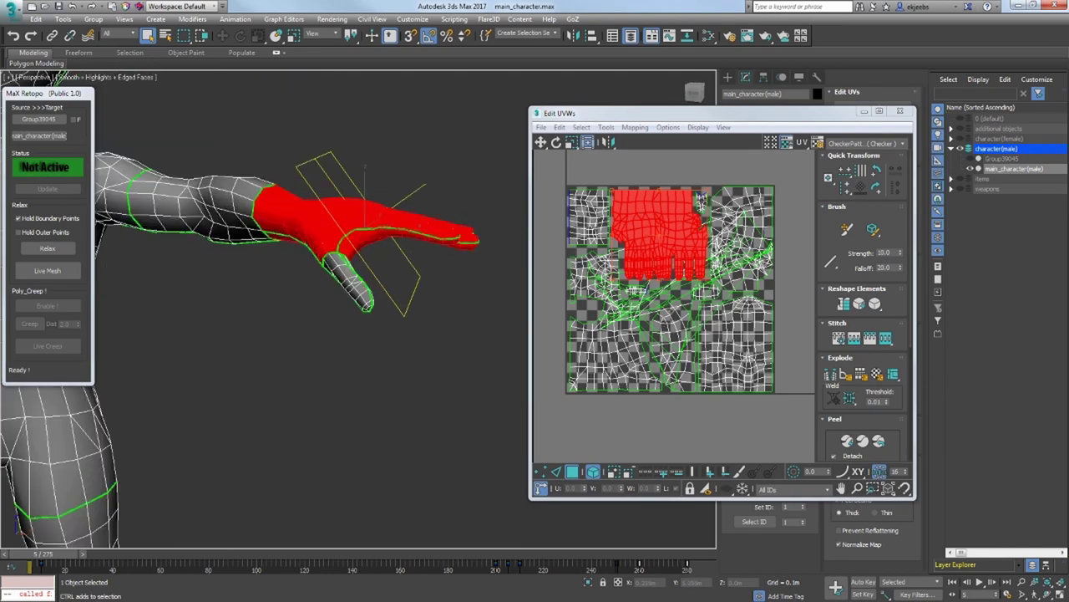
Select the head and torso UV shells and move them out of the tile, placing them above it
middle_click_drag(422, 351, 437, 296, "alt")
scroll(437, 295, "up", 2)
scroll(401, 326, "down", 2)
middle_click_drag(401, 325, 360, 343, "alt")
left_click(668, 314, "ctrl")
scroll(668, 315, "down", 3)
left_click_drag(628, 321, 627, 205)
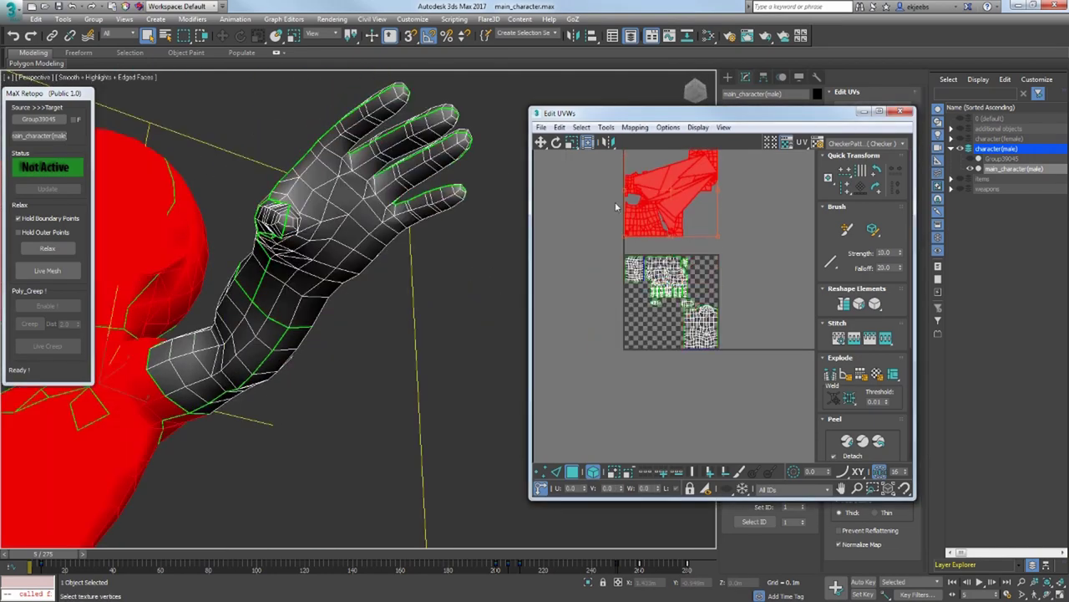
Select the hand and foot-sole UV shells in turn to examine which body parts they cover
scroll(665, 270, "up", 2)
left_click(665, 272)
mouse_move(443, 313)
middle_mouse_down("alt")
mouse_move(361, 327)
mouse_move(451, 330)
middle_mouse_up("alt")
left_click(701, 323)
key("z")
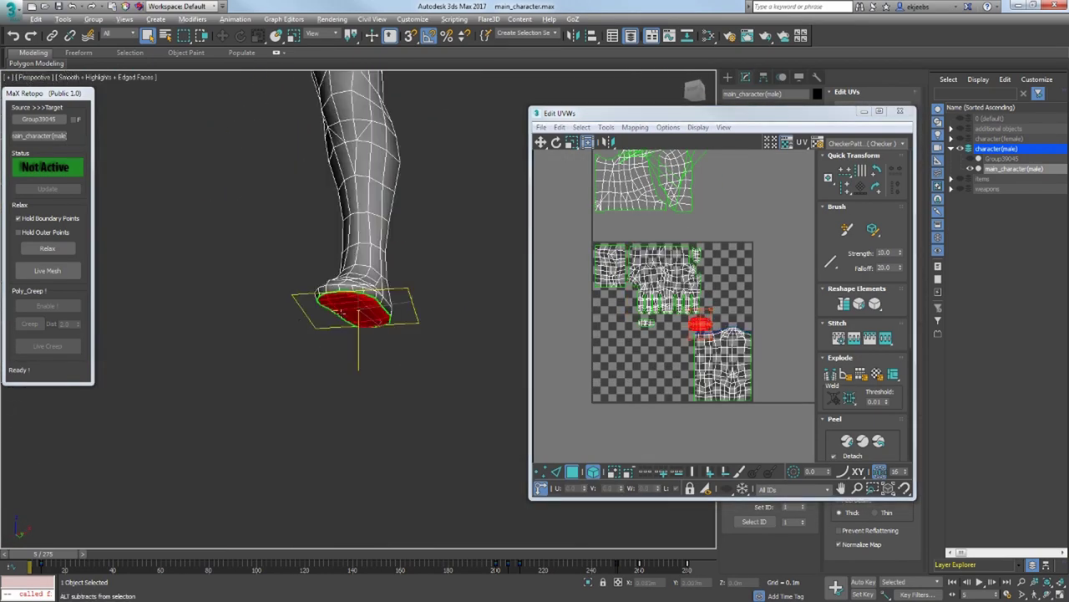
Move the hand's UV shell together with its small neighbouring shell out of the tile, to its right
middle_click_drag(330, 293, 298, 334, "alt")
scroll(689, 298, "up", 3)
left_click(669, 254)
left_click(617, 341, "ctrl")
scroll(615, 334, "down", 4)
left_click_drag(614, 306, 709, 296)
Select the row of wrist faces on the hand's UV shell and move the strip away from the shell
left_click(595, 304)
scroll(323, 263, "down", 5)
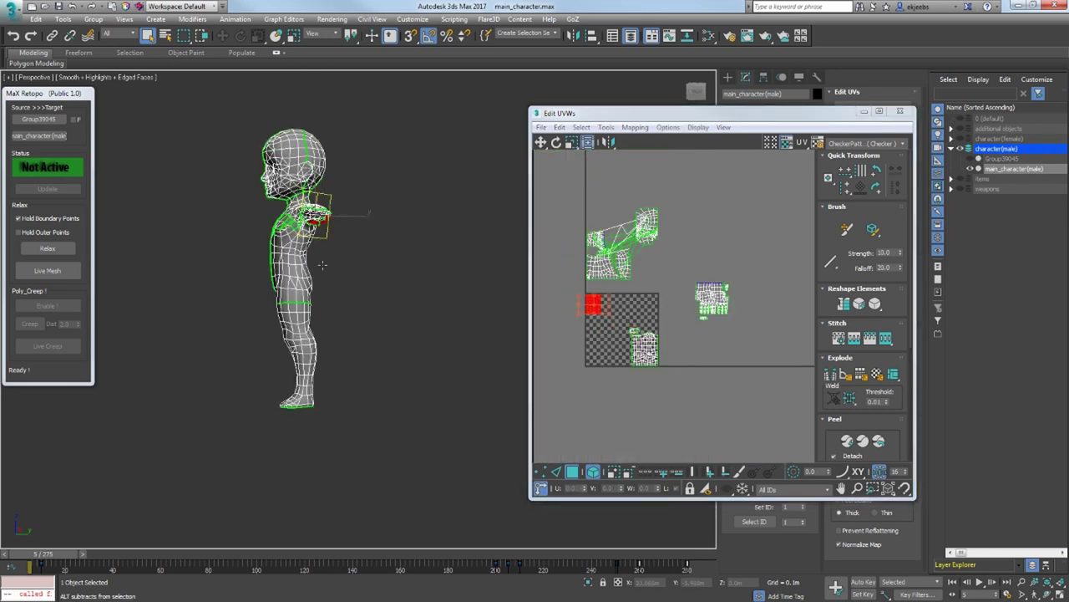
middle_click_drag(322, 262, 401, 261, "alt")
scroll(710, 288, "up", 5)
left_click(713, 298)
left_click(574, 332)
left_click_drag(576, 260, 728, 282)
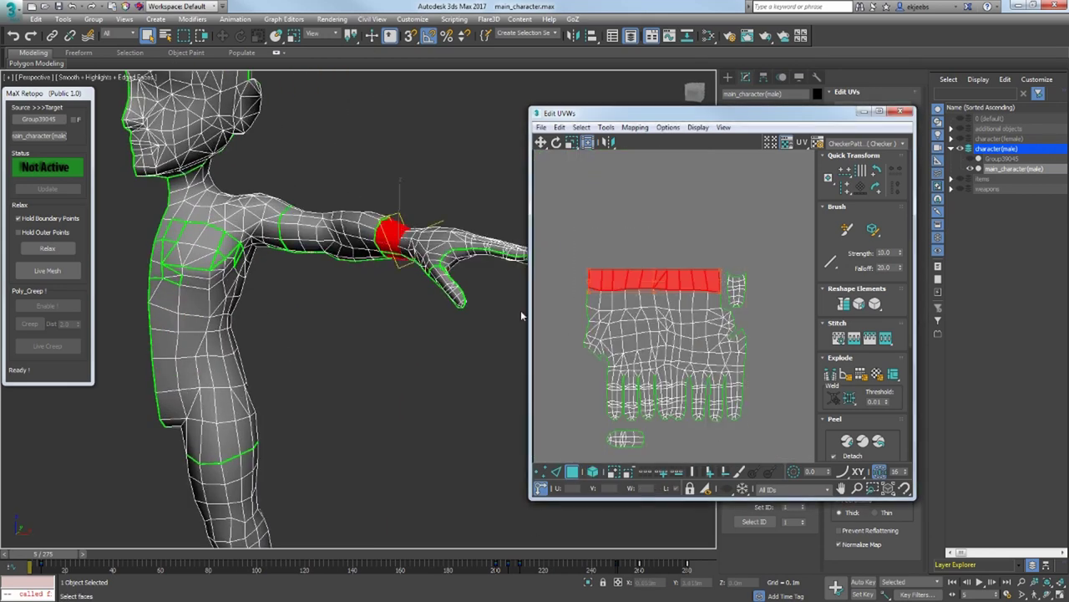
middle_click_drag(510, 309, 442, 284, "alt")
scroll(710, 280, "down", 4)
left_click_drag(779, 272, 706, 232)
scroll(717, 292, "down", 1)
Add the arm's UV shell and its neighbouring arm areas to the selected wrist strip
left_click(563, 295, "ctrl")
middle_click_drag(240, 296, 287, 304)
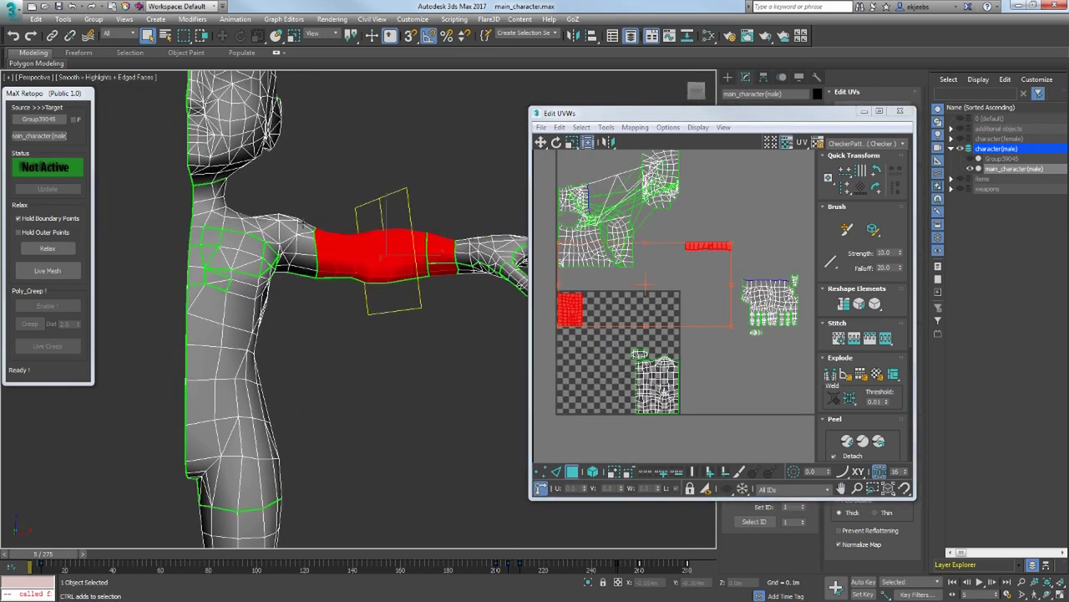
scroll(306, 219, "up", 2)
left_click(306, 219, "ctrl")
left_click(481, 251, "ctrl")
middle_click_drag(305, 217, 326, 249, "alt")
middle_click_drag(326, 249, 344, 251, "alt")
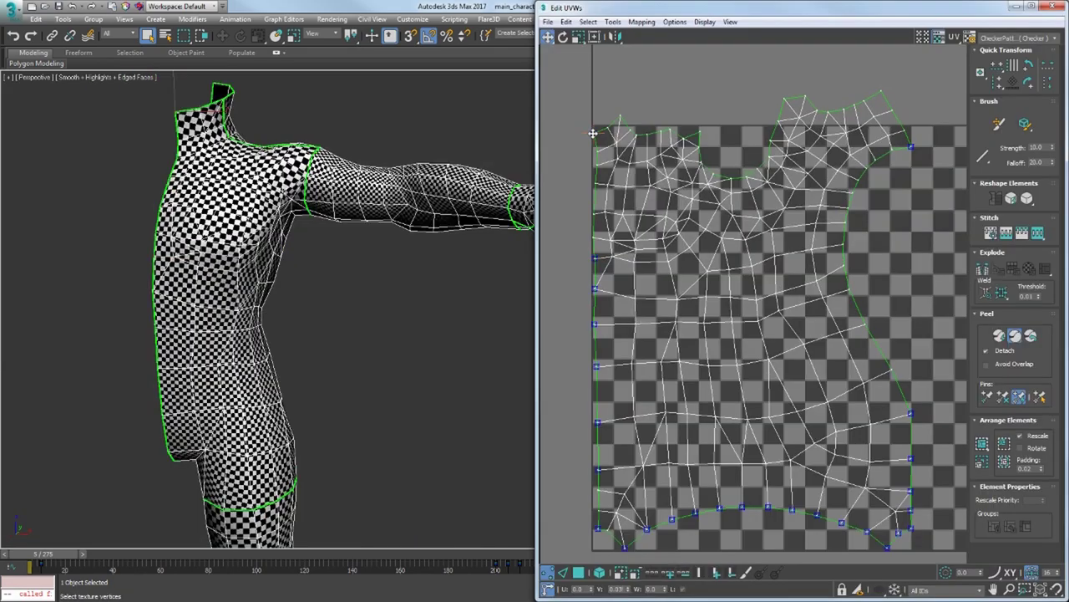
Move the peeled torso shell's back-edge vertices one by one into a straight vertical line of pins
middle_click_drag(793, 278, 741, 261)
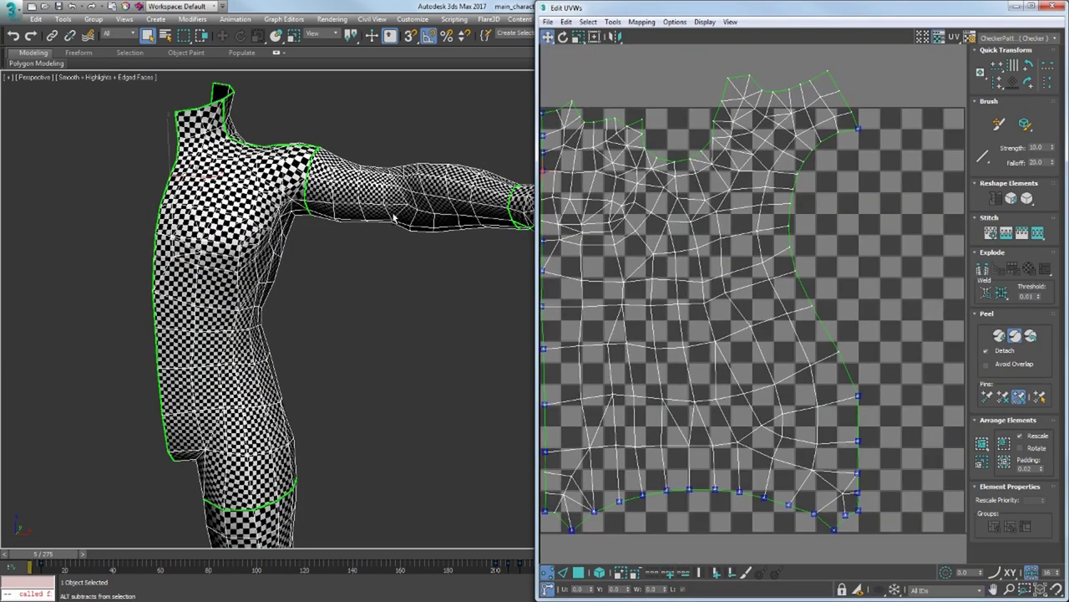
middle_click_drag(393, 215, 200, 230, "alt")
left_click(858, 396)
middle_click_drag(300, 292, 521, 361, "alt")
left_click_drag(858, 396, 858, 412)
middle_click_drag(376, 275, 331, 349, "alt")
left_click_drag(841, 360, 858, 380)
left_click_drag(838, 317, 858, 340)
middle_click_drag(334, 276, 345, 335)
left_click_drag(857, 340, 854, 239)
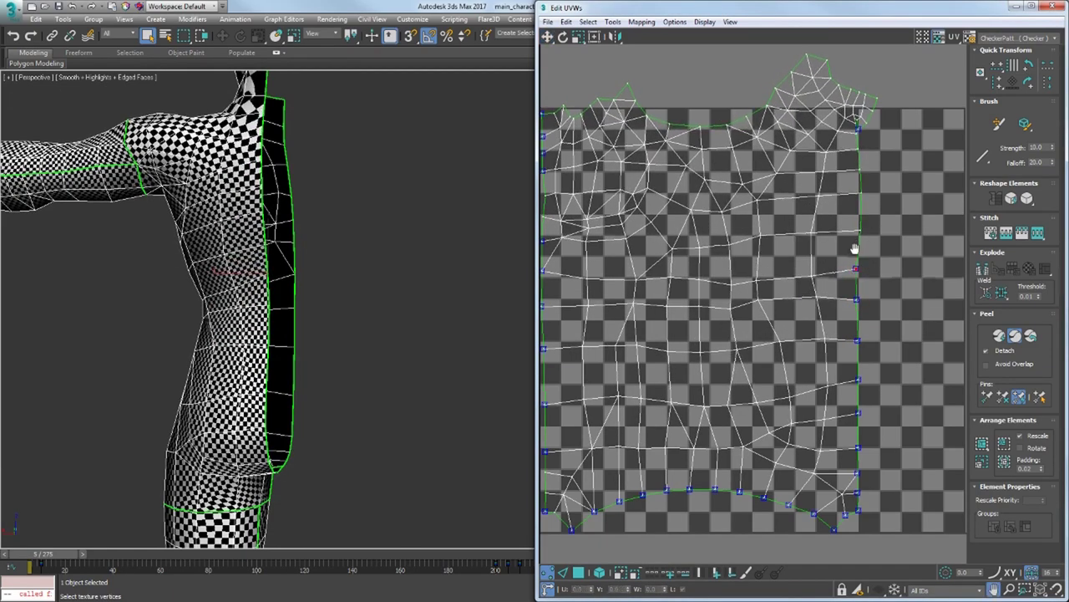
middle_click_drag(854, 239, 832, 310)
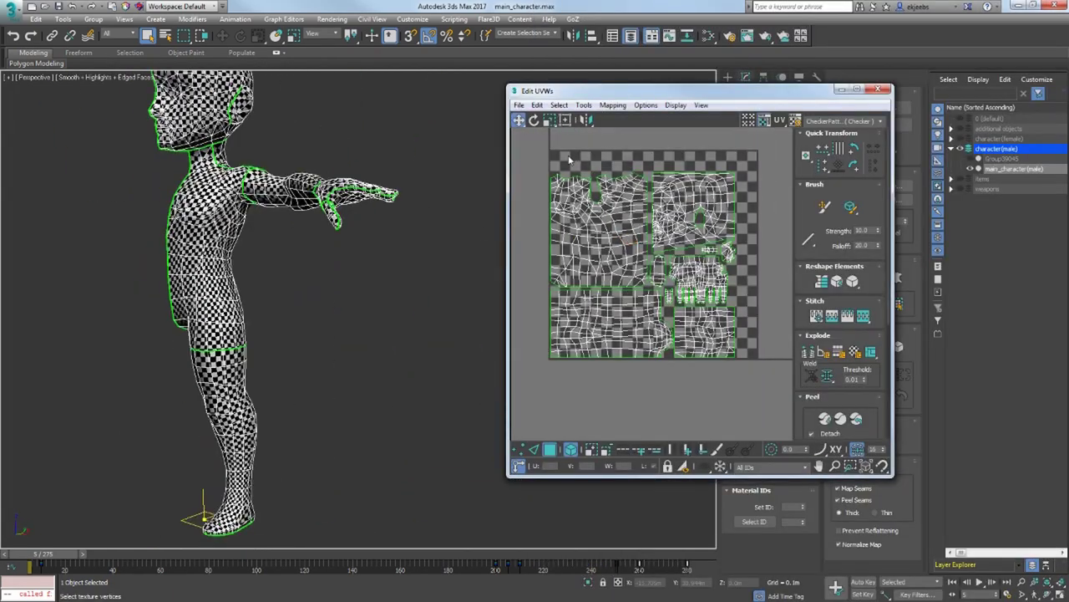
Scale the whole packed UV layout up in Freeform mode so it fills the UV tile
left_click(563, 123)
middle_click_drag(662, 171, 548, 229)
scroll(594, 274, "up", 5)
left_click_drag(584, 284, 649, 223)
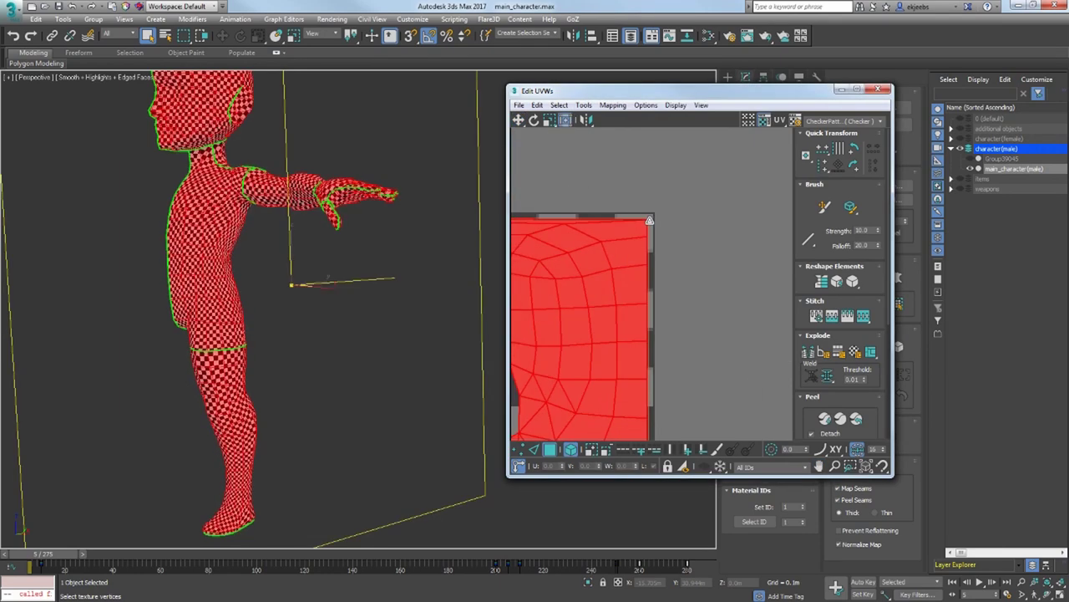
scroll(660, 224, "down", 3)
scroll(560, 361, "up", 5)
left_click(559, 362)
scroll(325, 251, "down", 3)
Collapse the unwrapped male character mesh to an Editable Poly and save the scene
right_click(325, 250)
left_click(289, 381)
middle_click_drag(334, 305, 412, 326)
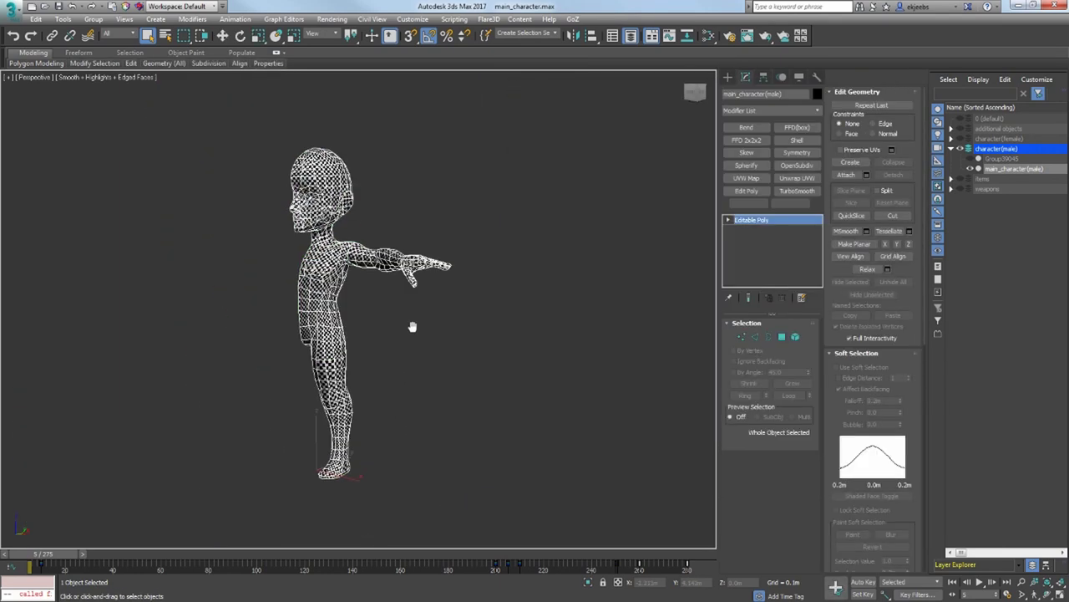
scroll(341, 242, "up", 5)
key("ctrl+s")
scroll(345, 192, "down", 1)
middle_click_drag(344, 191, 386, 327)
scroll(377, 338, "down", 2)
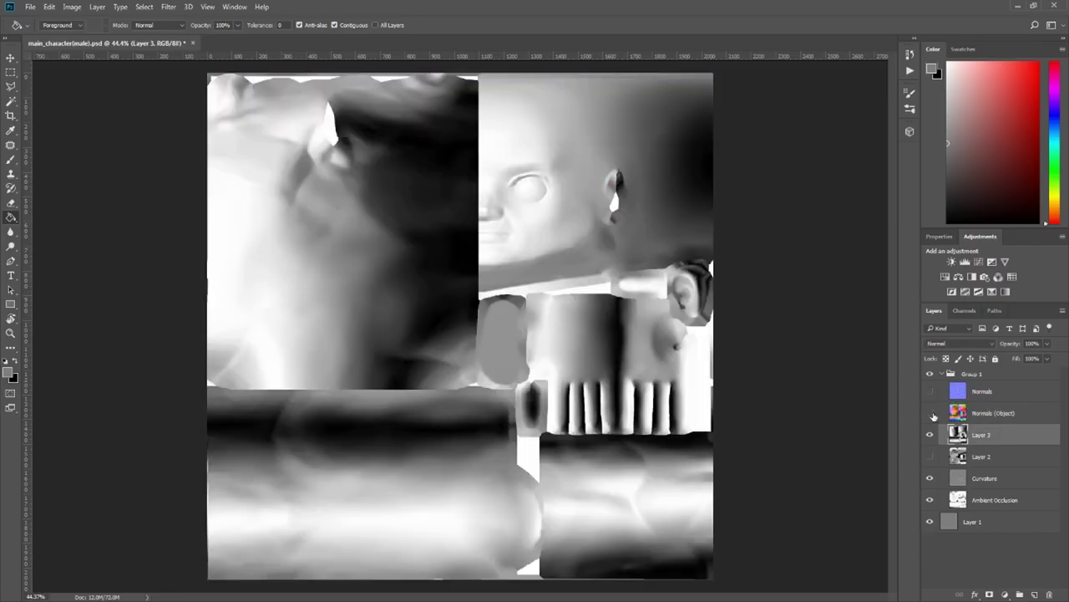
In Photoshop, hide Layer 3 in the bake file, and in the diffuse file try Layer 2 copy at 20% opacity before deleting it
left_click(930, 434)
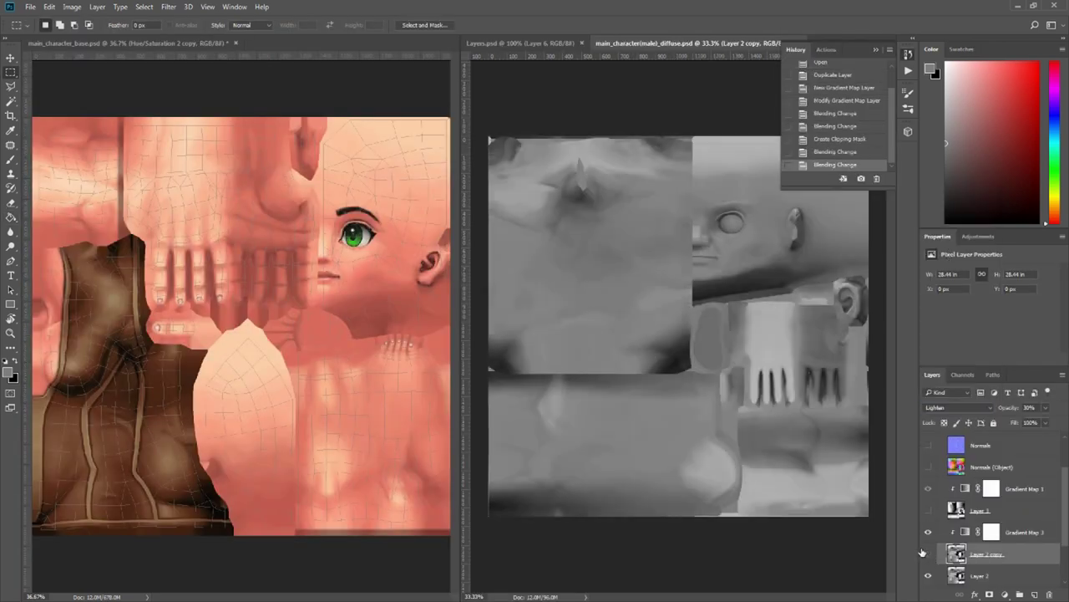
key("2")
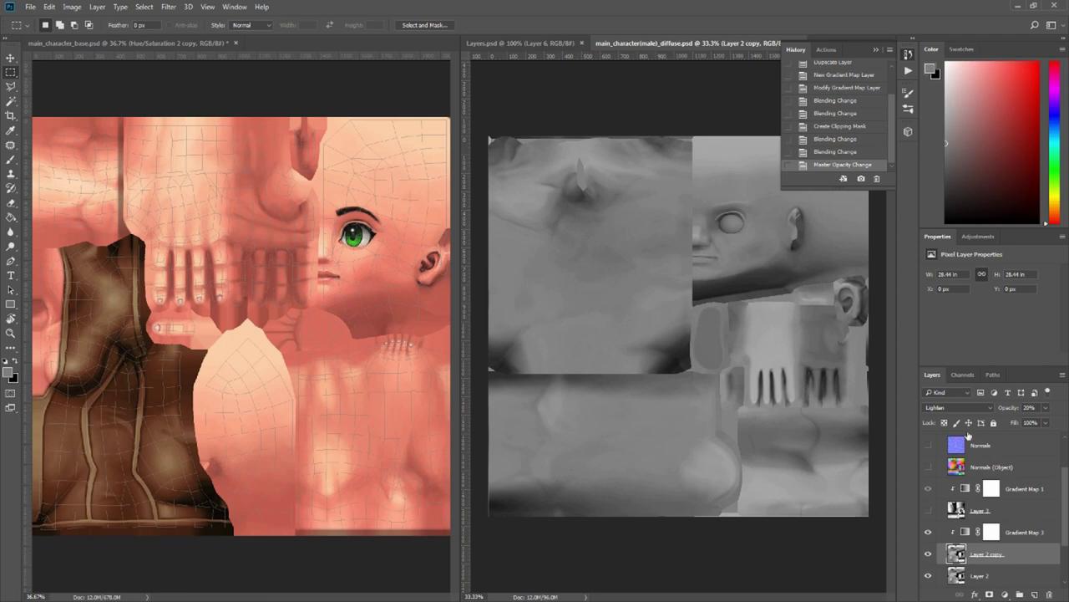
key("Delete")
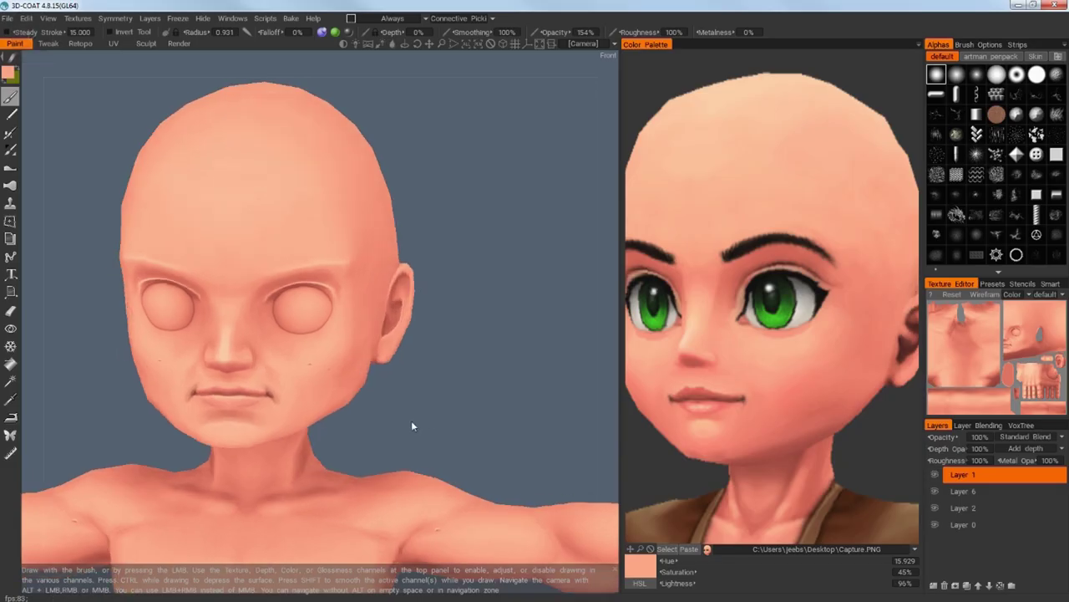
In 3D-Coat, shade the cheek and jawline of the male head with sampled skin tones
scroll(328, 435, "up", 5)
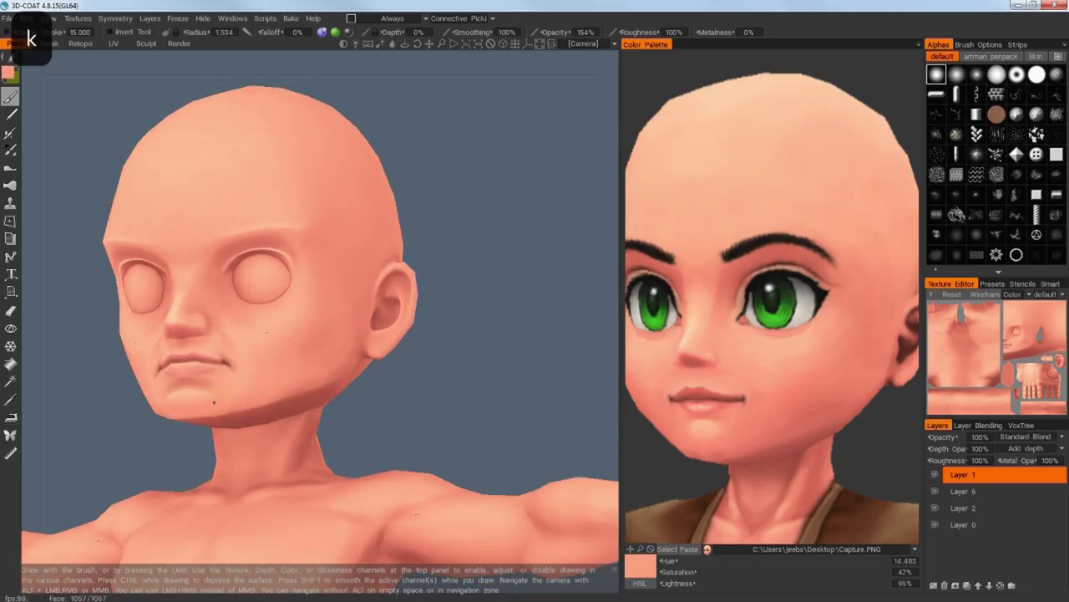
left_click_drag(214, 402, 194, 392, "alt")
key("v")
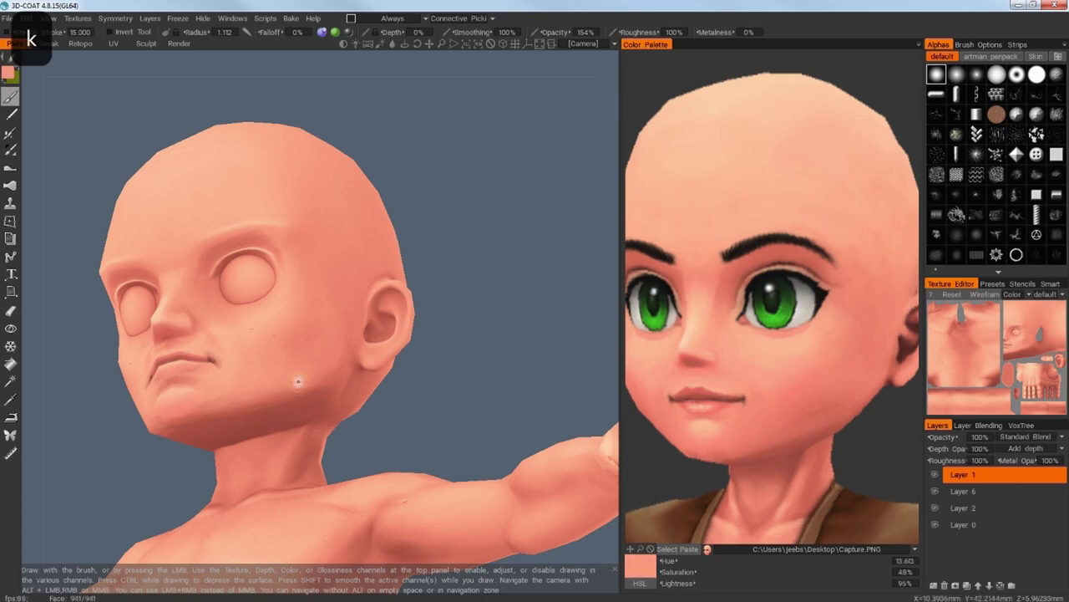
left_click_drag(297, 381, 296, 338, "alt")
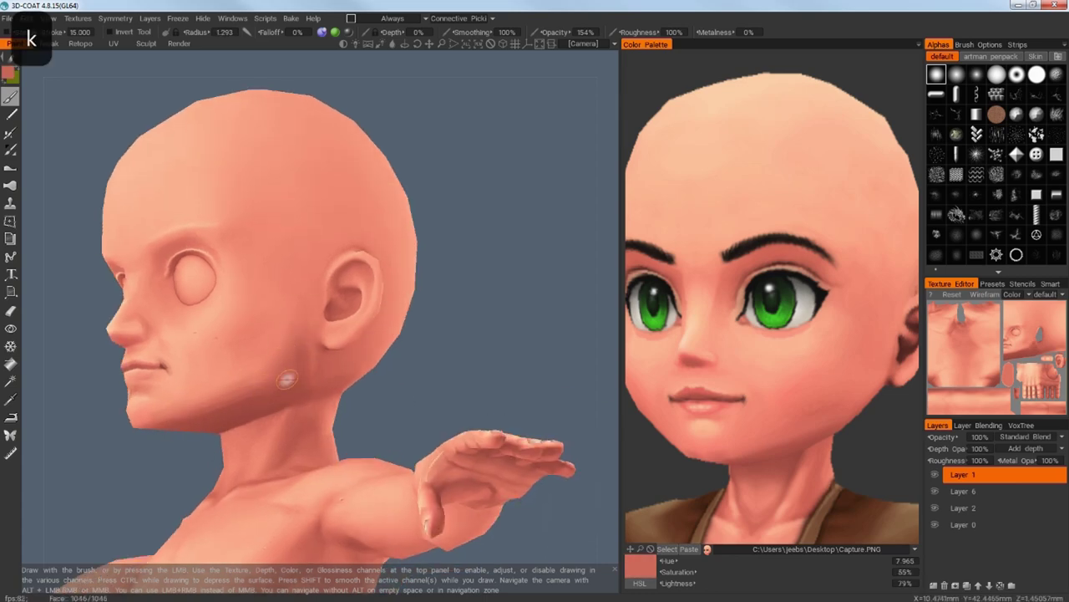
mouse_move(286, 381)
left_mouse_down("alt")
mouse_move(281, 389)
mouse_move(544, 304)
mouse_move(468, 360)
left_mouse_up("alt")
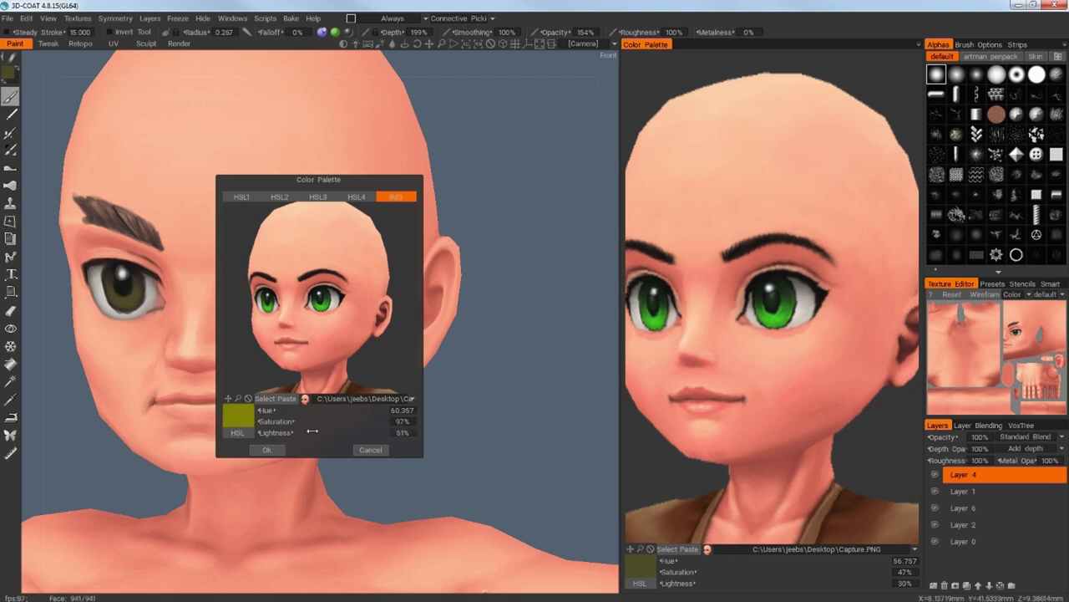
Set the paint colour to a yellow-olive with hue 60, saturation 97% and lightness 51% for the irises
key("Return")
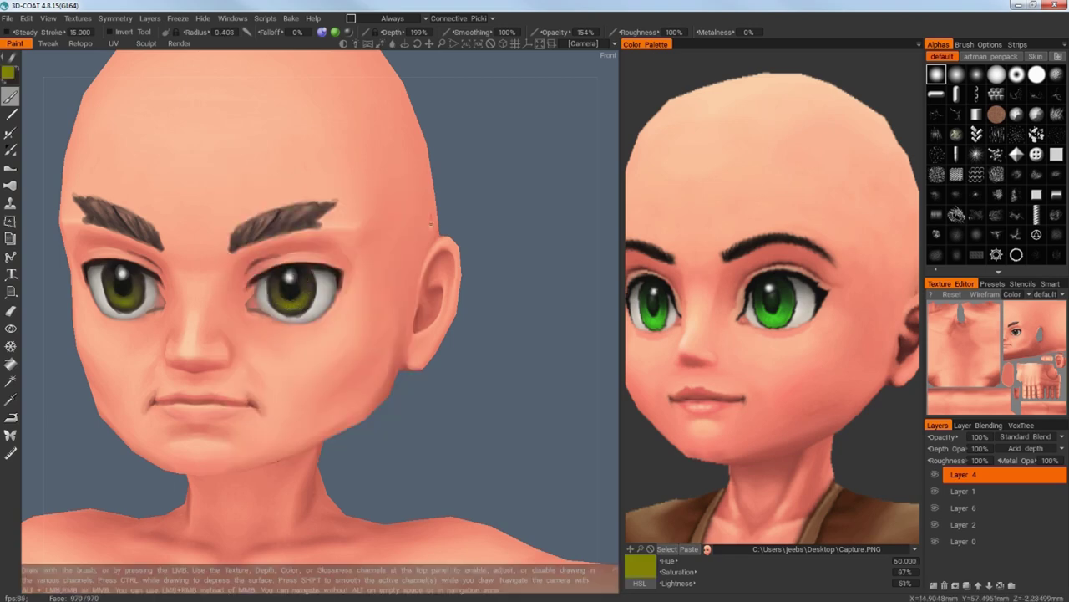
key("k")
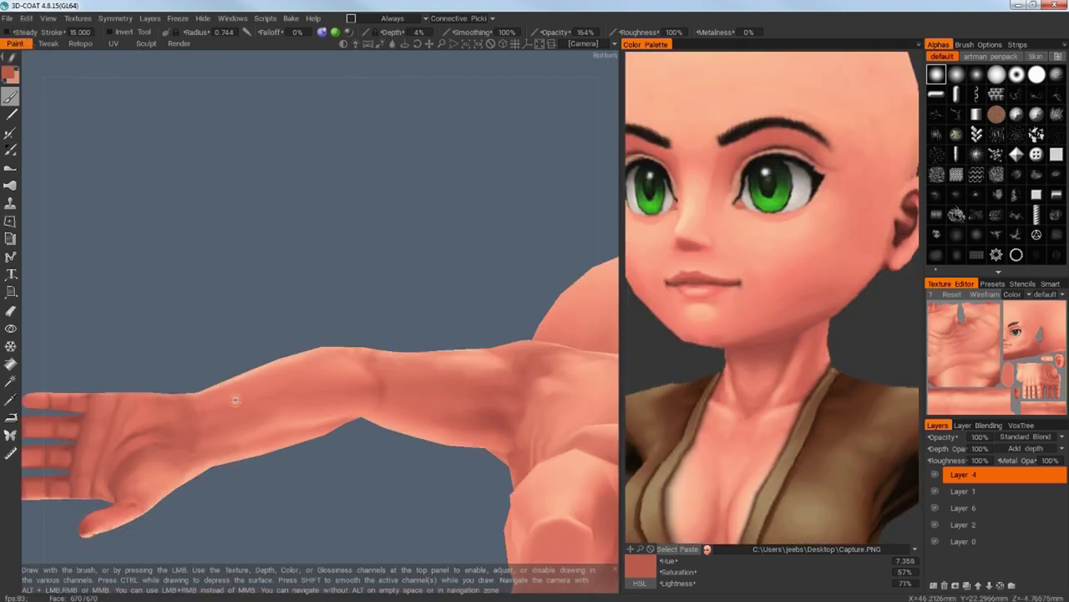
Examine the painted muscle shading on the forearm, the full figure and the torso from several angles
left_click_drag(235, 401, 373, 385, "alt")
right_click_drag(373, 384, 388, 332, "alt")
left_click_drag(388, 332, 489, 356, "alt")
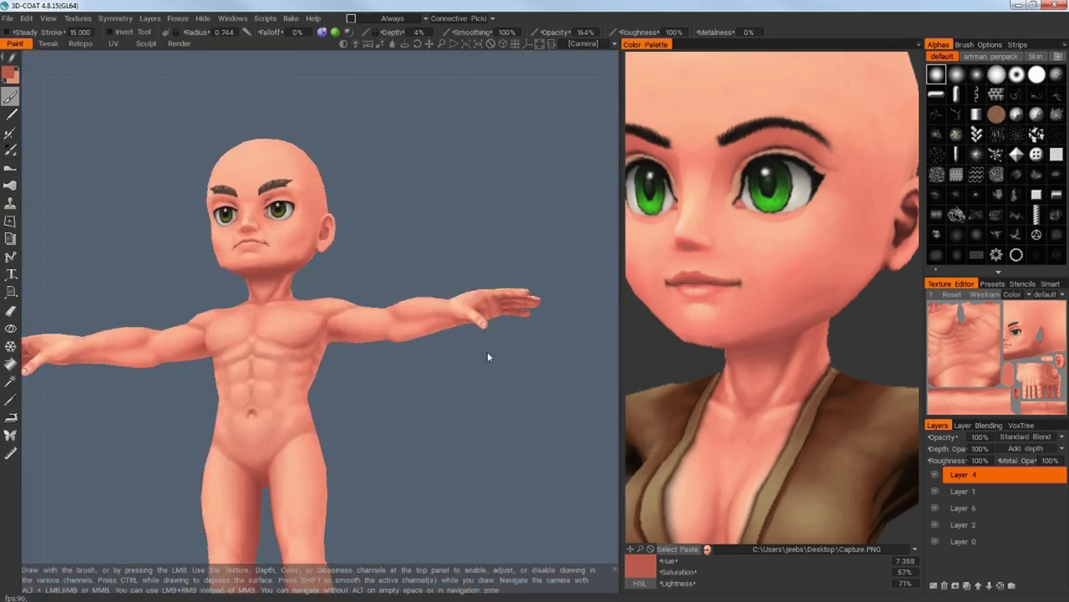
right_click_drag(489, 356, 350, 345, "alt")
key("k")
left_click_drag(449, 308, 401, 384, "alt")
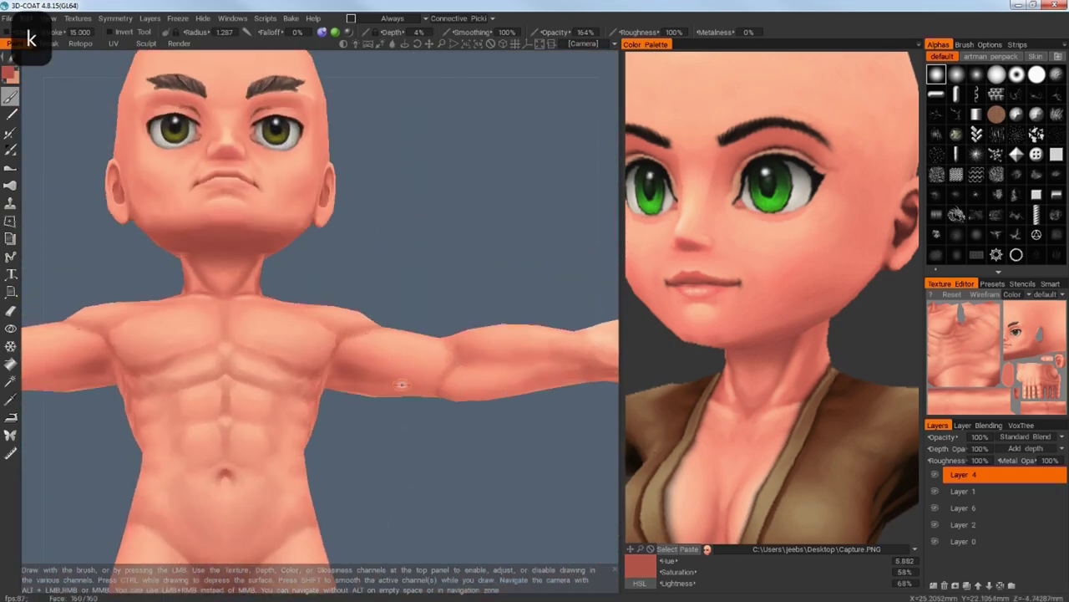
left_click_drag(466, 347, 444, 447, "alt")
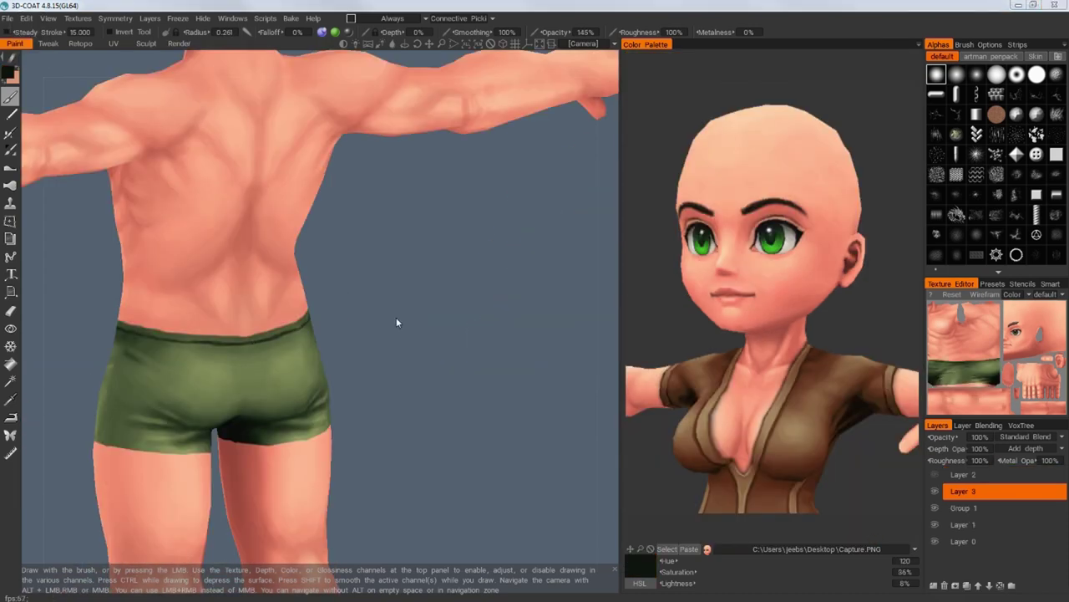
Compare the green shorts with the textures open in Photoshop, and examine them around the model in 3D-Coat
key("alt+Tab")
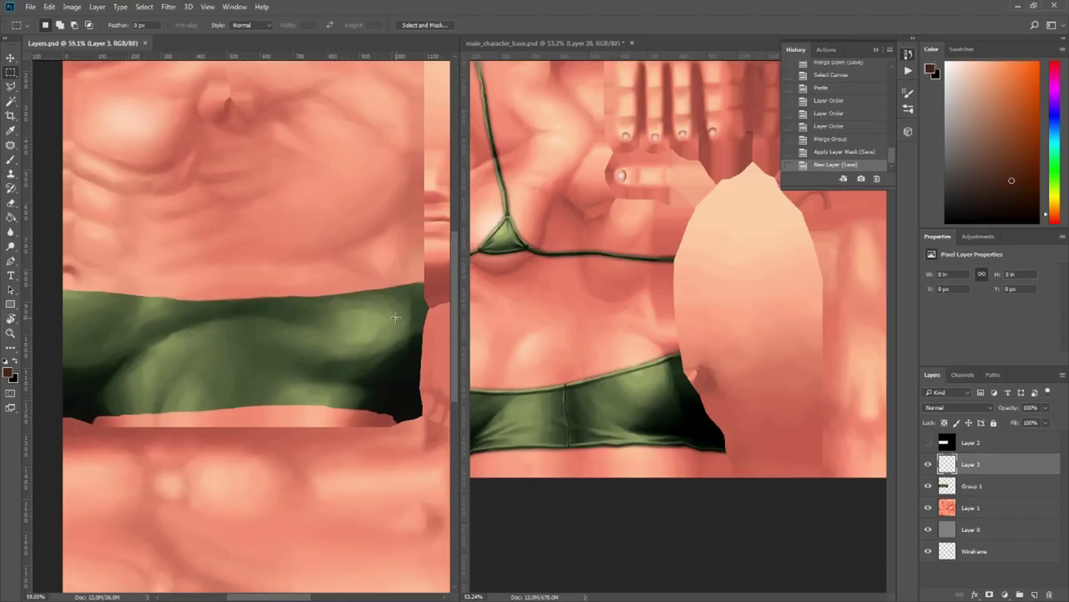
key("alt+Tab")
left_click_drag(407, 380, 169, 335, "alt")
mouse_move(393, 328)
left_mouse_down("alt")
mouse_move(327, 325)
mouse_move(221, 348)
mouse_move(251, 351)
mouse_move(315, 418)
left_mouse_up("alt")
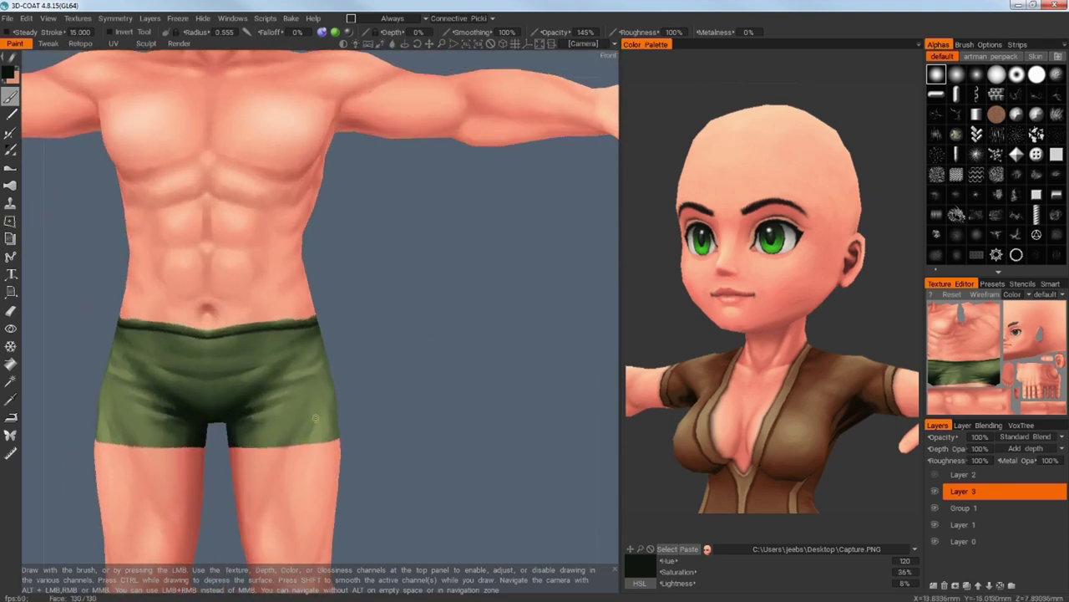
left_click_drag(391, 434, 265, 441, "alt")
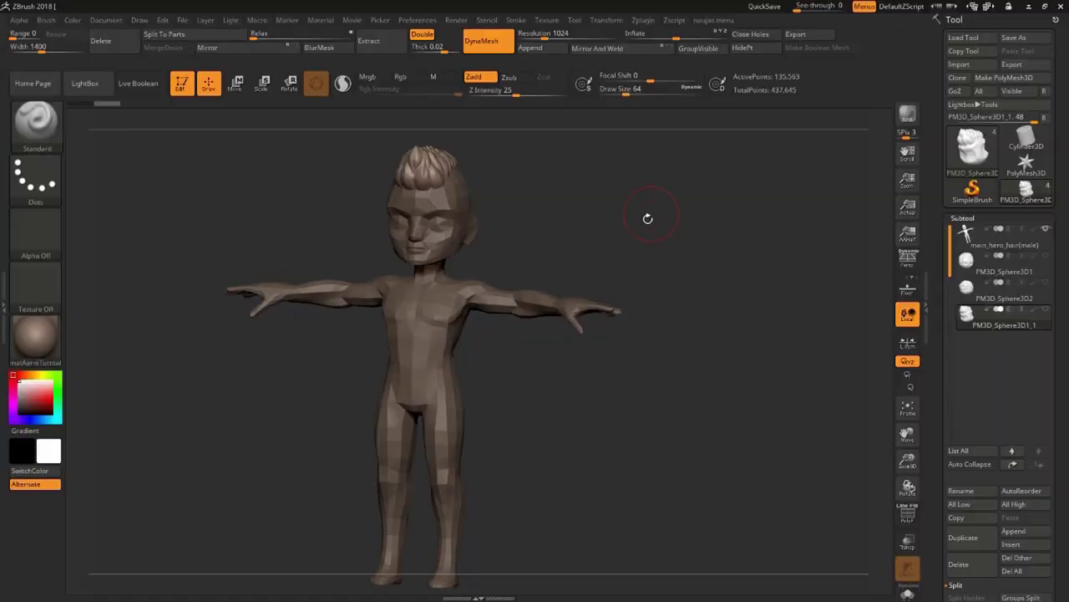
In ZBrush, select the PM3D_Sphere3D1 hair subtool and examine that hairstyle on the head from several angles
left_click_drag(648, 218, 660, 317, "alt")
left_click(1002, 263)
left_click_drag(804, 317, 741, 334)
left_click_drag(869, 245, 887, 269)
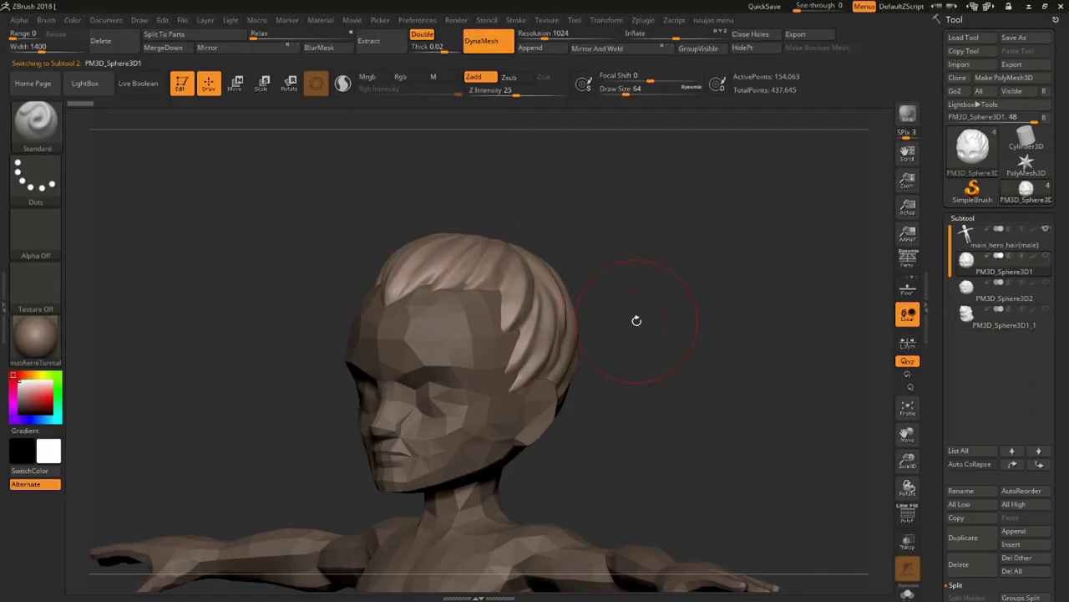
left_click_drag(637, 321, 678, 418)
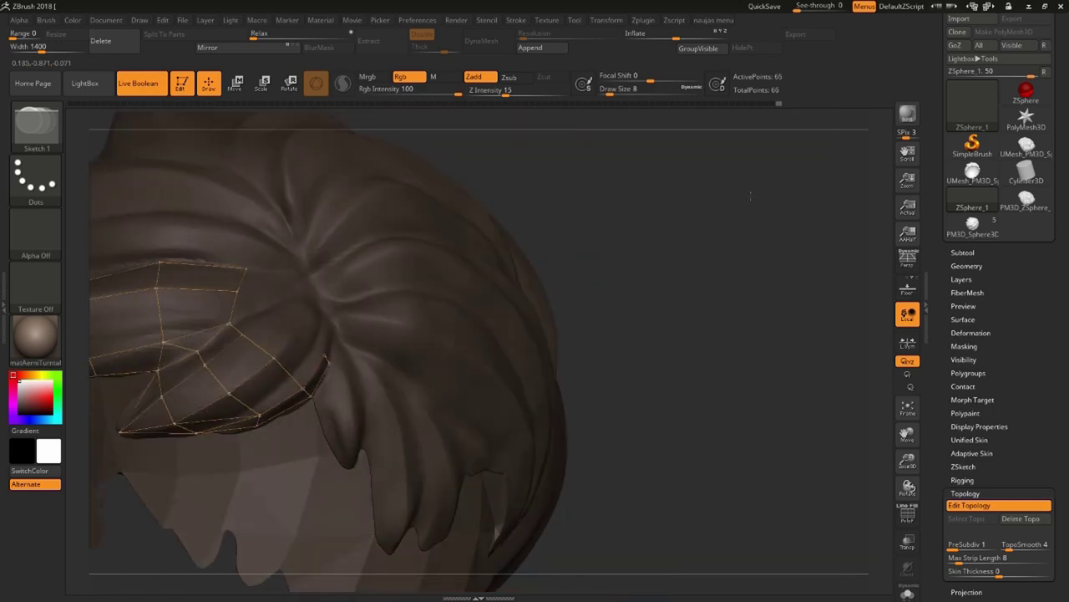
Draw connected topology points along the hair lock beside the parting with Edit Topology, removing a misplaced one
left_click_drag(750, 195, 650, 224)
left_click(306, 388)
left_click(326, 354)
left_click(300, 324)
left_click(241, 286)
left_click(320, 330)
left_click(260, 336)
left_click(324, 335, "alt")
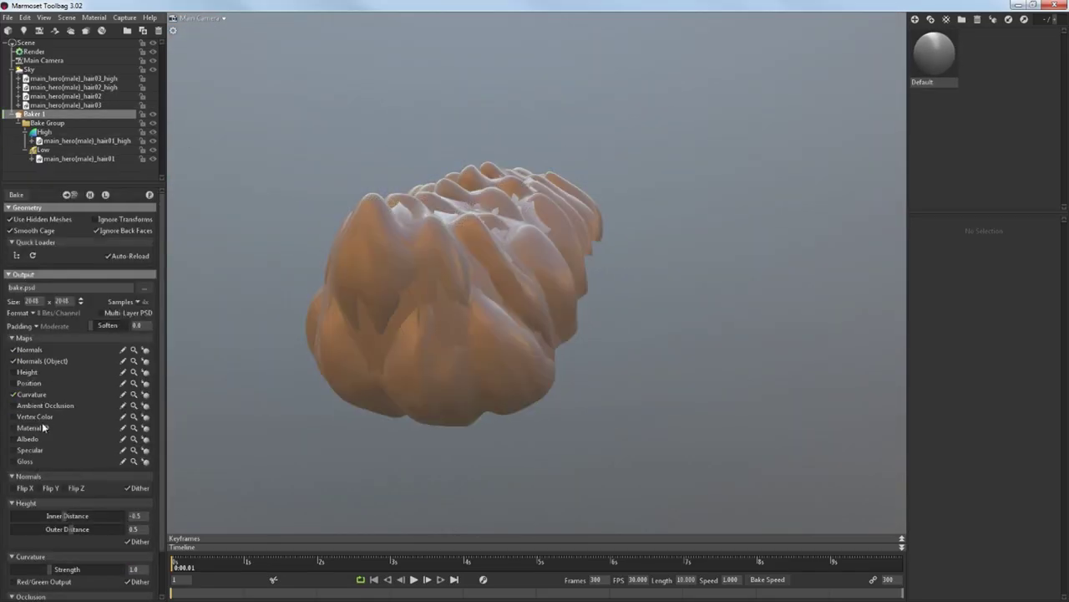
In Marmoset Toolbag, add Ambient Occlusion and drop Normals from the hair bake's maps, and set the curvature strength to 1.6
left_click(40, 406)
left_click(31, 349)
scroll(32, 348, "down", 2)
left_click(134, 520)
type("1.6")
left_click(140, 561)
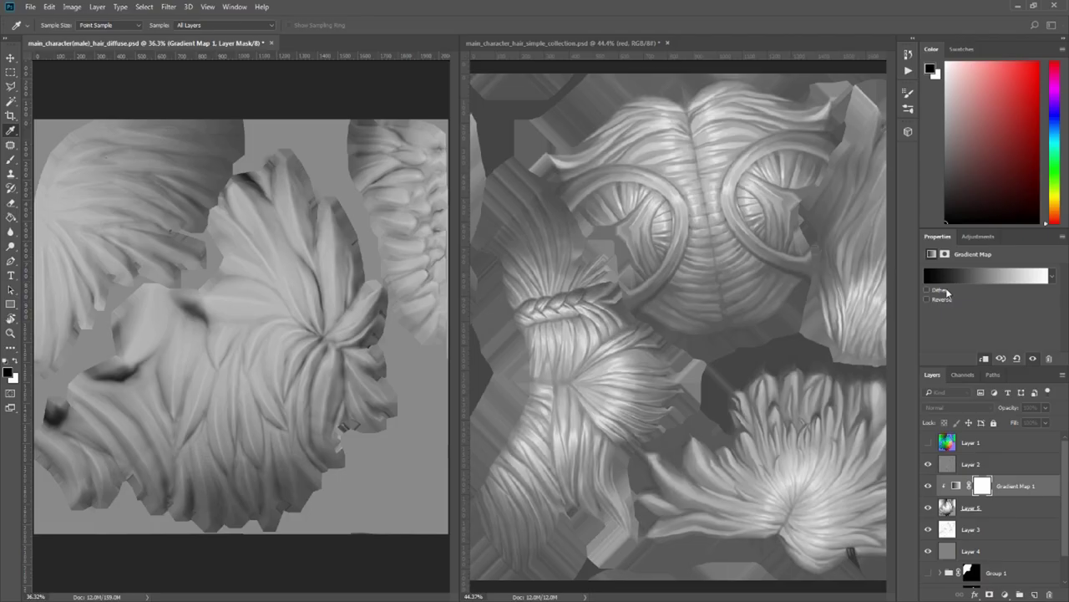
In Photoshop, add a colour stop to the hair texture's Gradient Map 1 and move its white stop to 78%
left_click(948, 281)
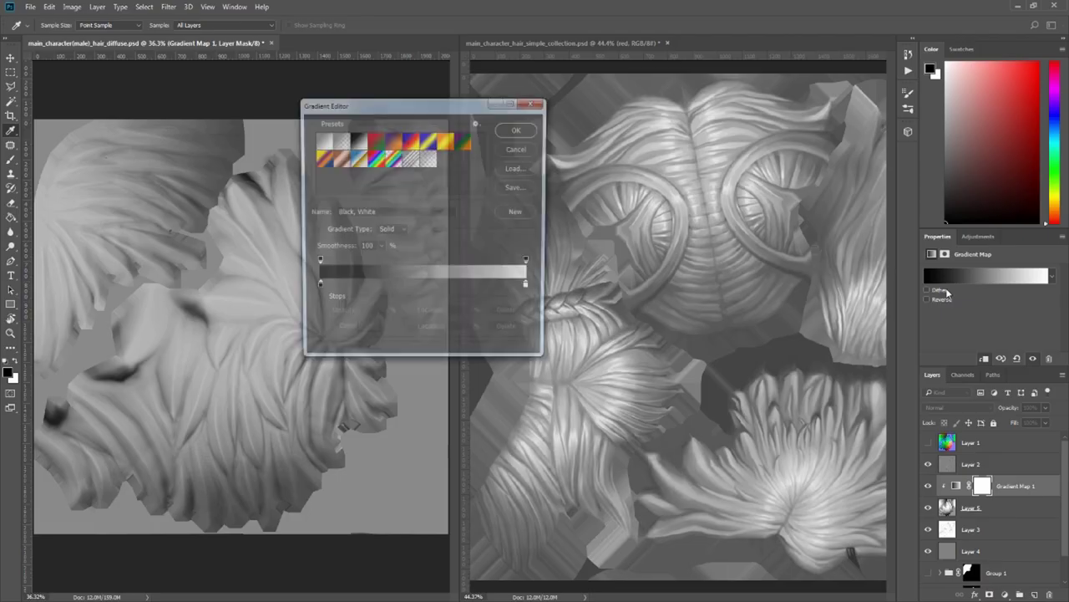
left_click_drag(461, 288, 480, 316)
left_click(448, 288)
left_click_drag(531, 288, 483, 288)
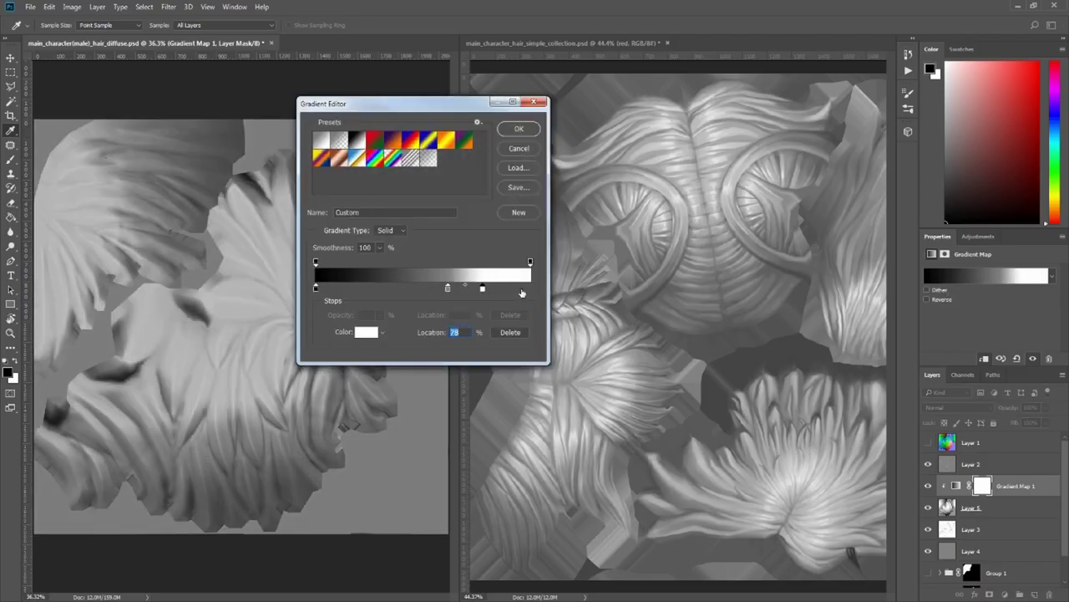
left_click(366, 333)
left_click(699, 361)
Shift the white stop of Gradient Map 1 to 83% and add another stop on its darker side
left_click(949, 279)
left_click_drag(476, 107, 640, 227)
left_click_drag(703, 407, 685, 407)
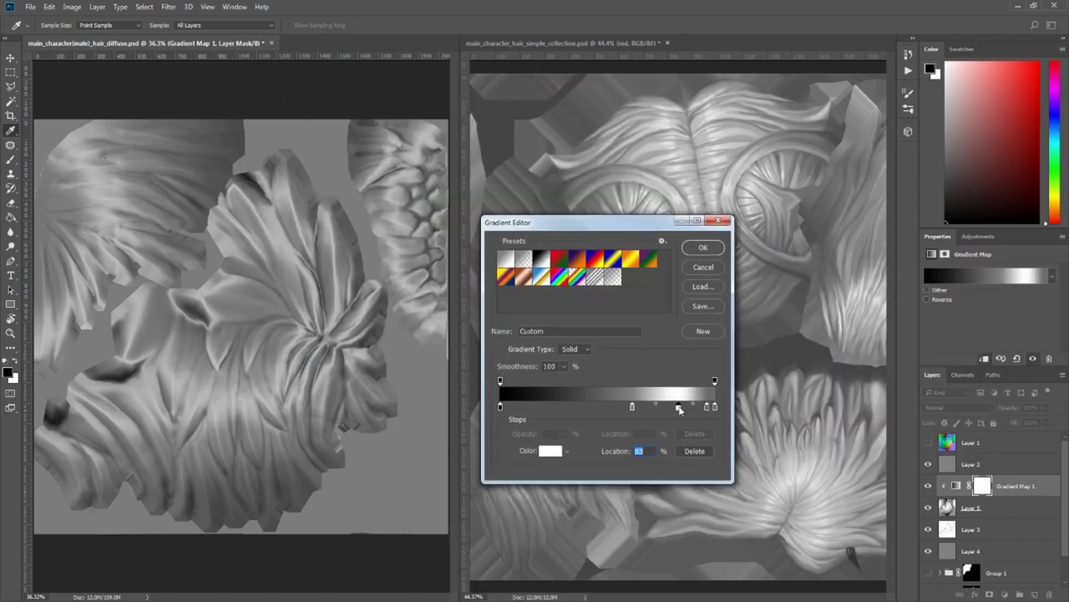
left_click(644, 407)
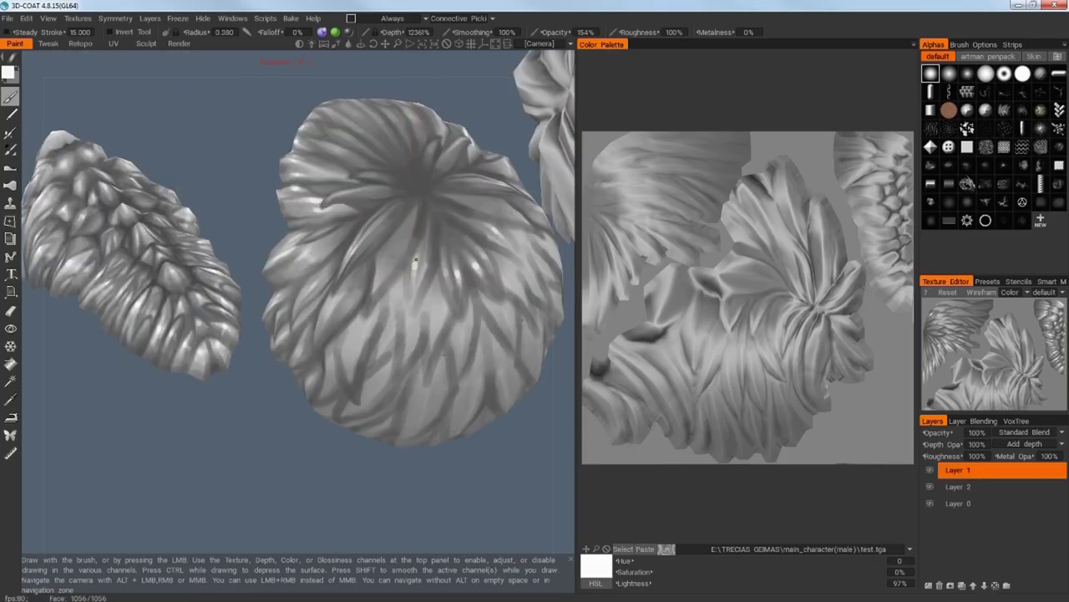
In 3D-Coat, paint short hair strands just below the crown of the large hair piece, alternating light and dark greys sampled from the texture
key("k")
left_click_drag(421, 261, 409, 314)
key("k")
left_click_drag(417, 276, 411, 327)
key("k")
left_click_drag(431, 250, 417, 299)
key("k")
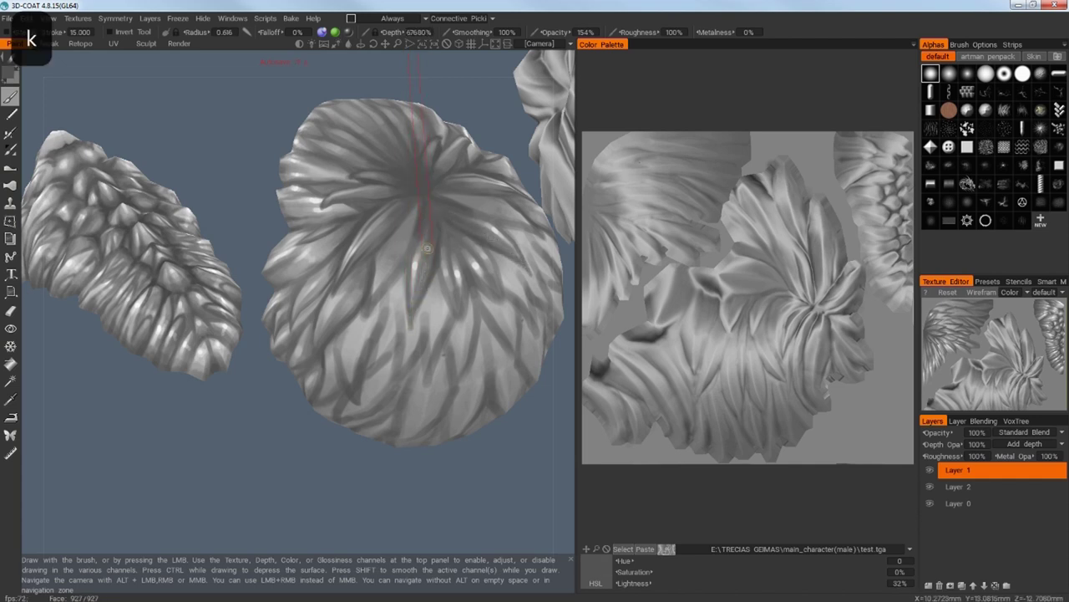
key("k")
key("k")
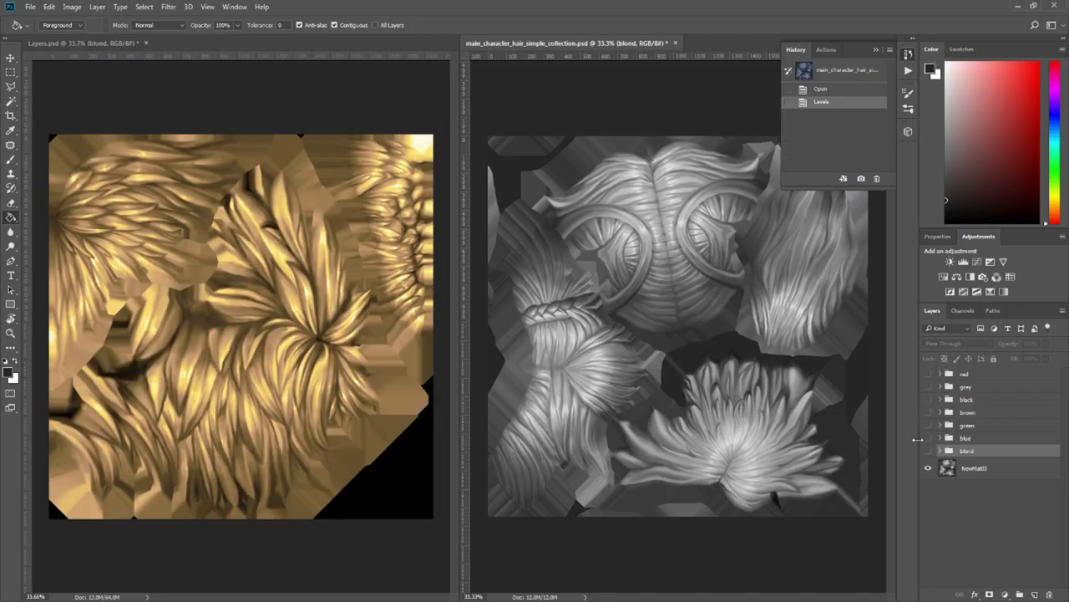
In Photoshop, compare the blond and blue colour groups on main_character_hair_simple_collection.psd and examine the blue group's adjustment layers
left_click(929, 456)
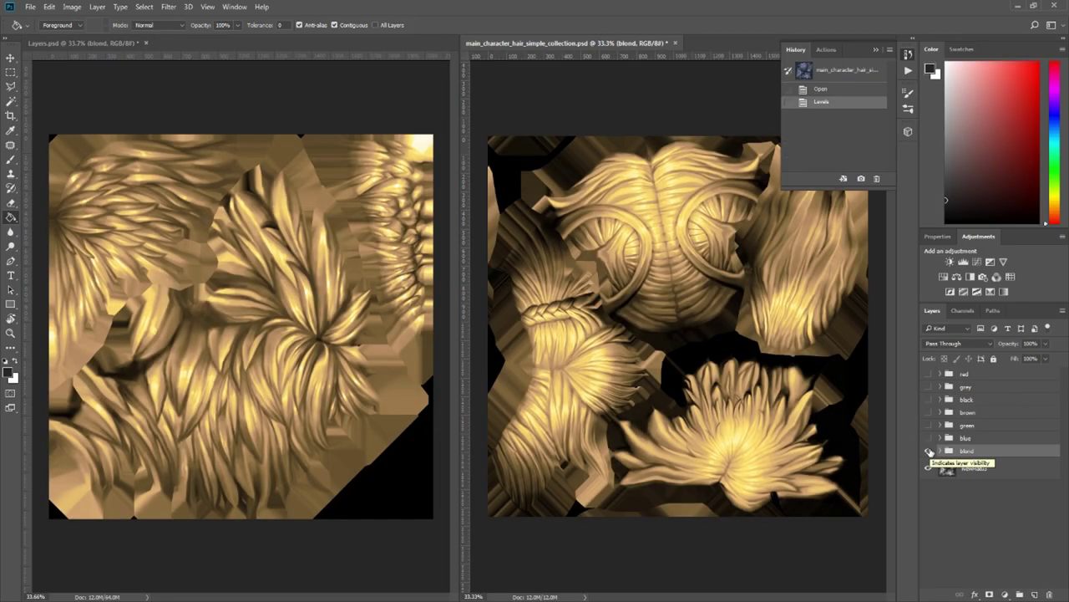
left_click(929, 439)
left_click(941, 437)
left_click(955, 455)
left_click(930, 455)
left_click(930, 456)
left_click(929, 439)
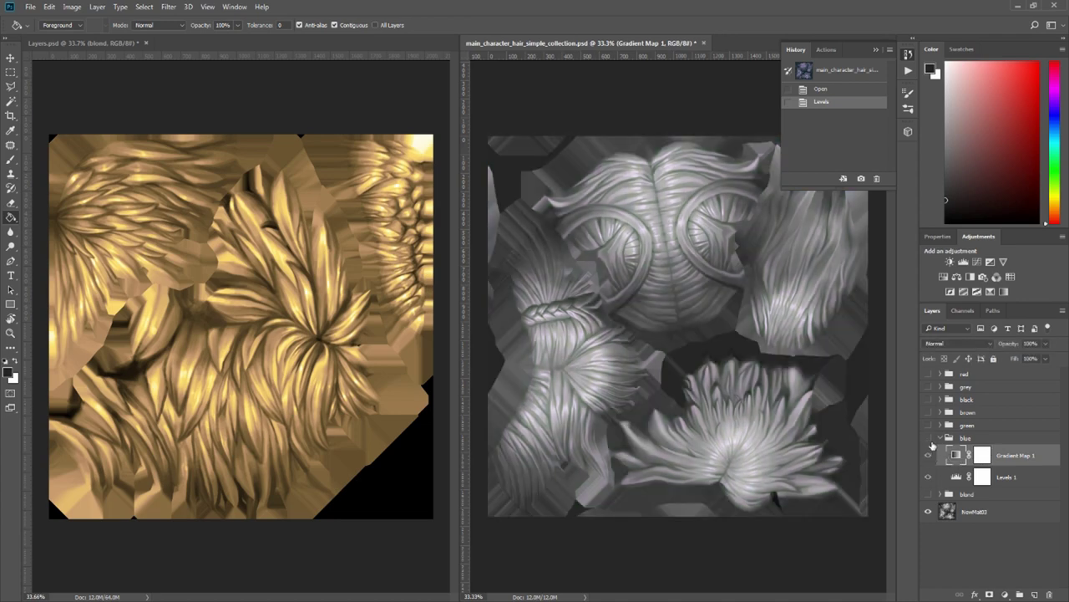
left_click(941, 437)
Recolour the 100% end stop of the green group's Gradient Map 1 in Layers.psd with a tone sampled from the other hair texture
left_click(401, 400)
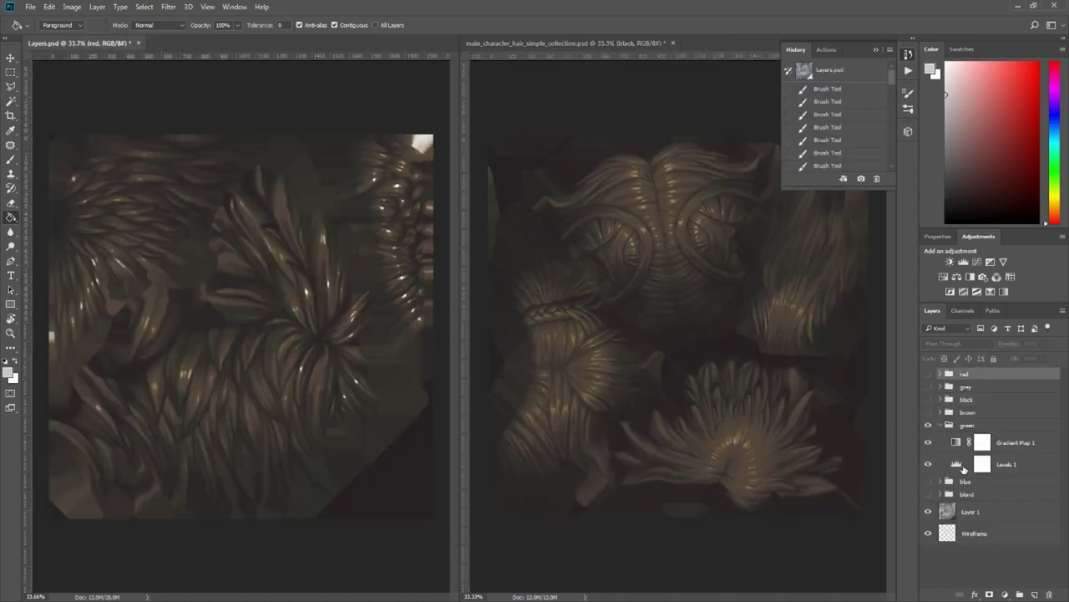
left_click(963, 467)
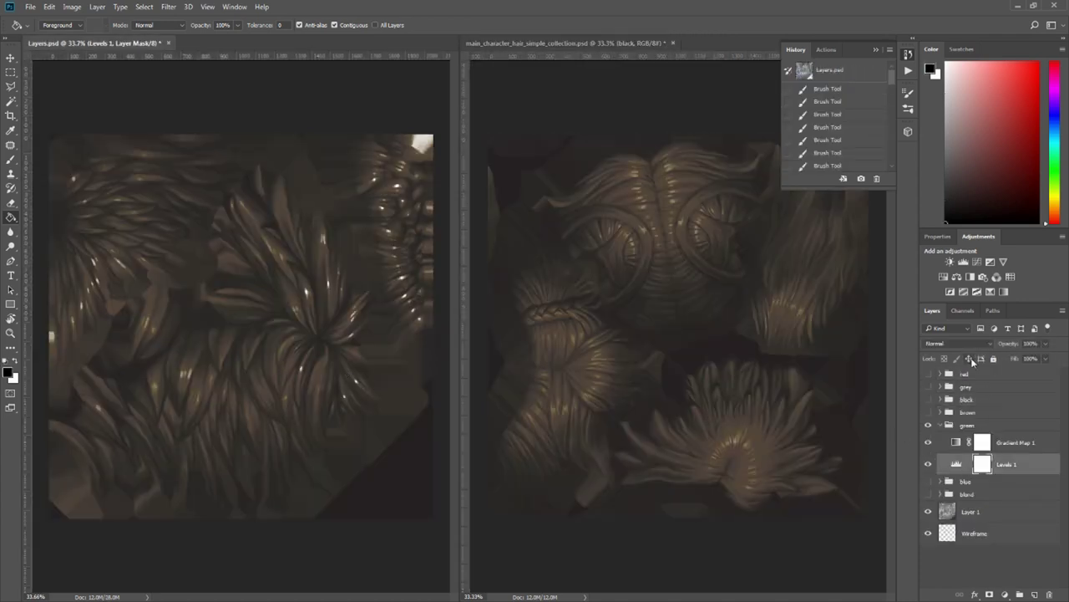
left_click(958, 446)
left_click(939, 236)
left_click(969, 276)
left_click(714, 406)
left_click(670, 170)
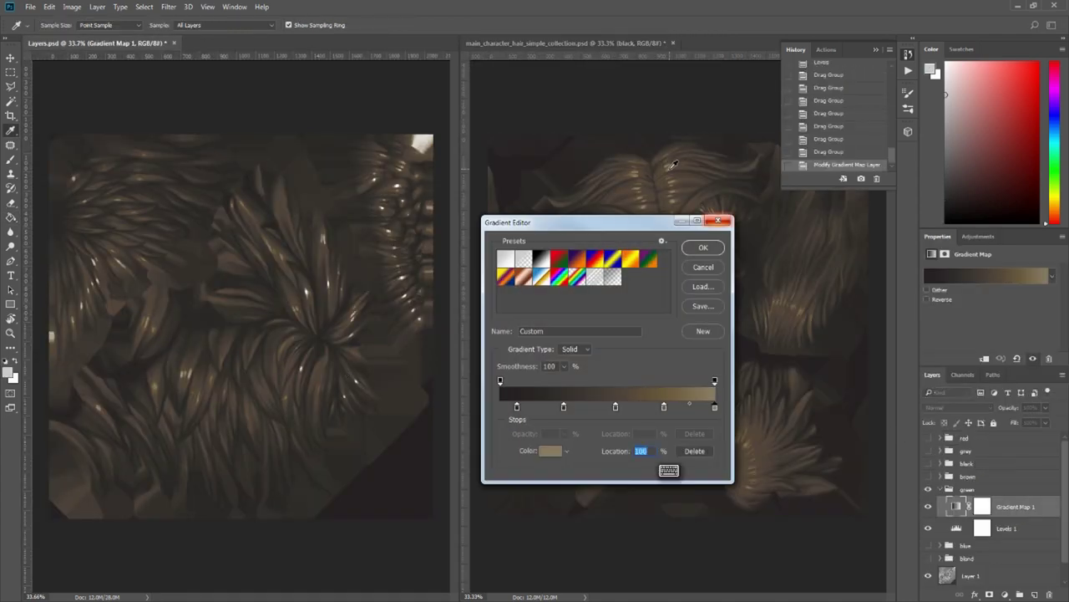
left_click(703, 248)
Collapse and hide the green group in Layers.psd, and check the blue group's colouring on the hair collection texture
left_click(940, 490)
left_click(927, 490)
left_click(927, 502)
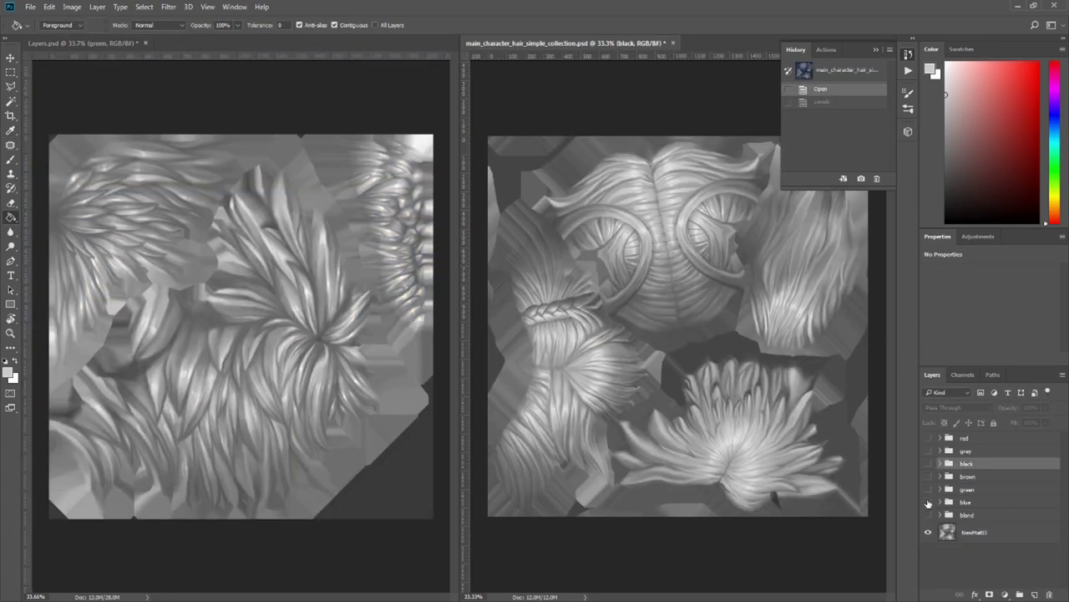
left_click(928, 502)
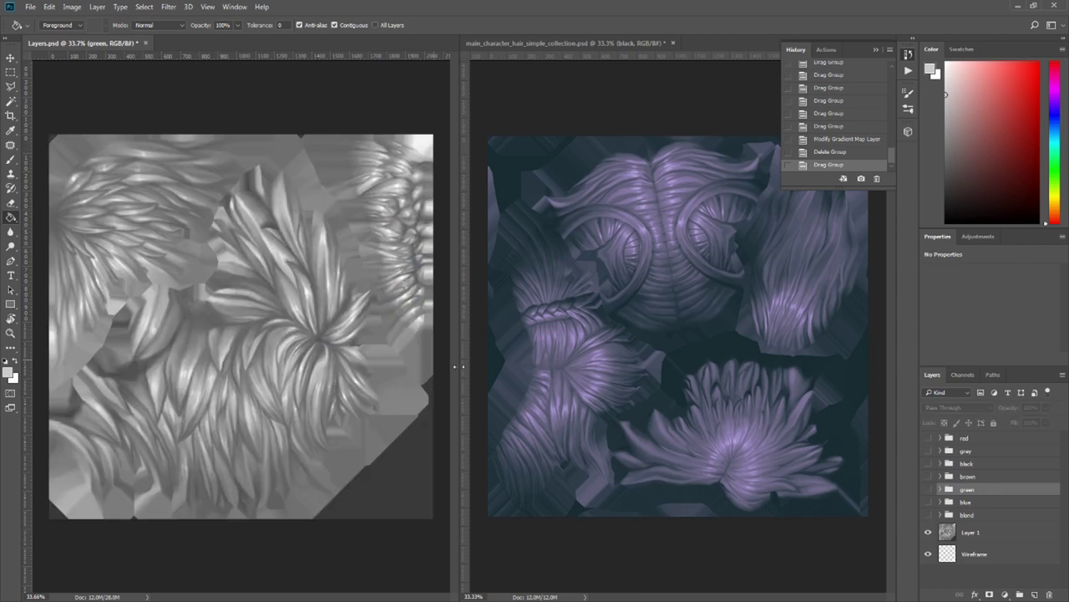
Adjust Layer 1 of Layers.psd with Levels, using an output white of 236 and brighter midtones
left_click(969, 532)
key("ctrl+l")
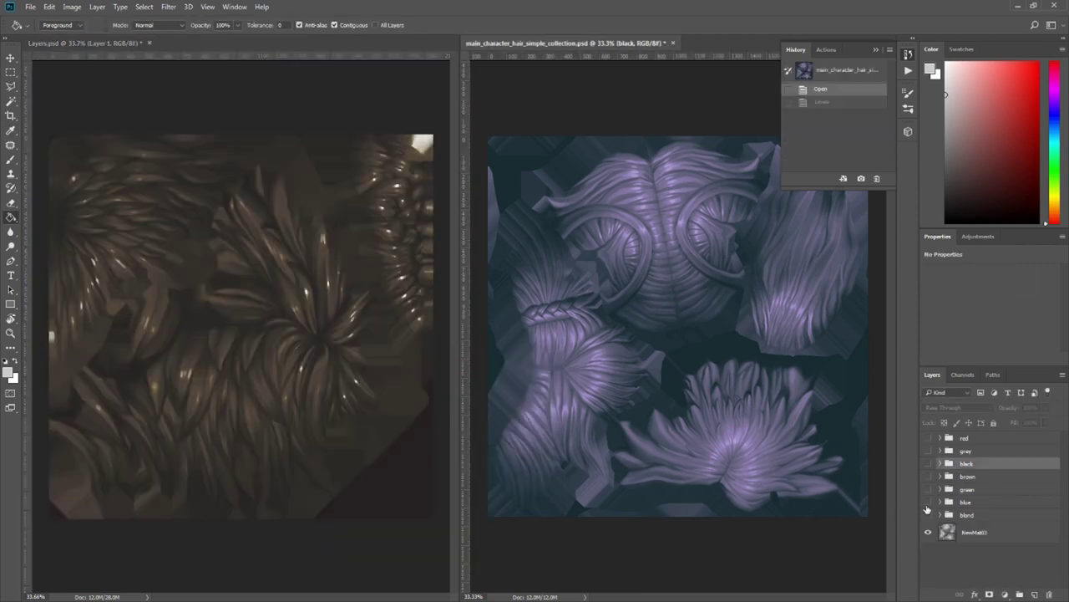
key("ctrl+l")
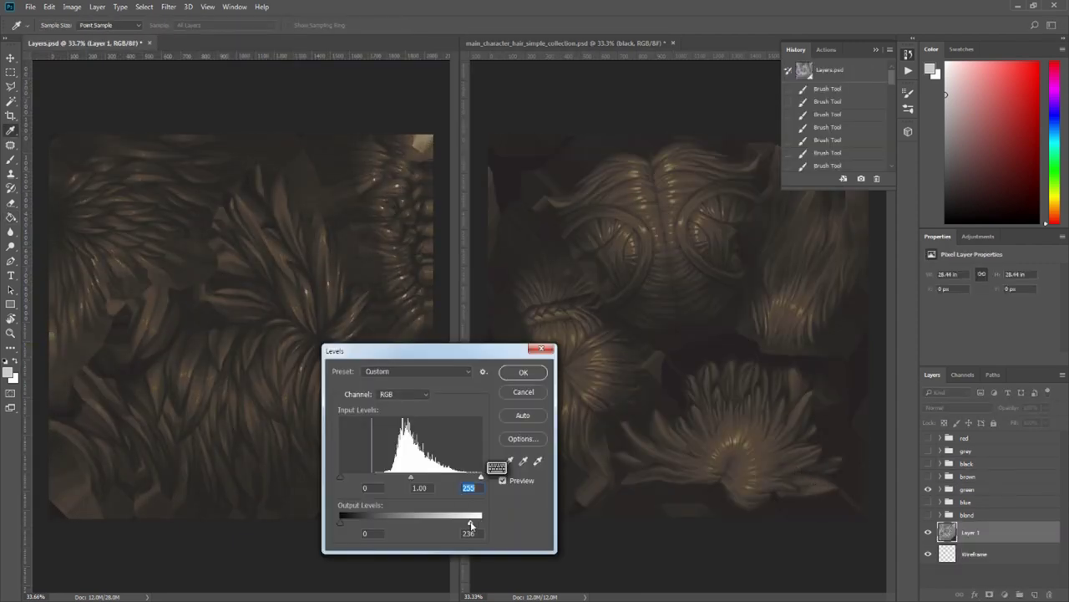
left_click_drag(420, 481, 395, 481)
left_click_drag(507, 350, 729, 373)
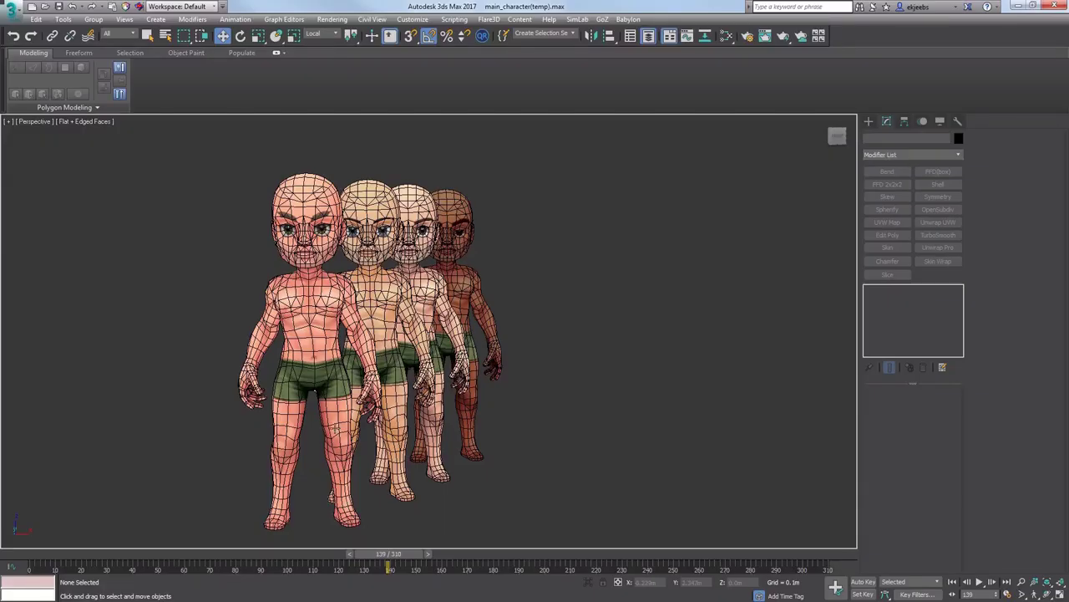
In 3ds Max, turn off Edged Faces for the four male characters and inspect their painted skin and faces up close
middle_click_drag(336, 428, 354, 421)
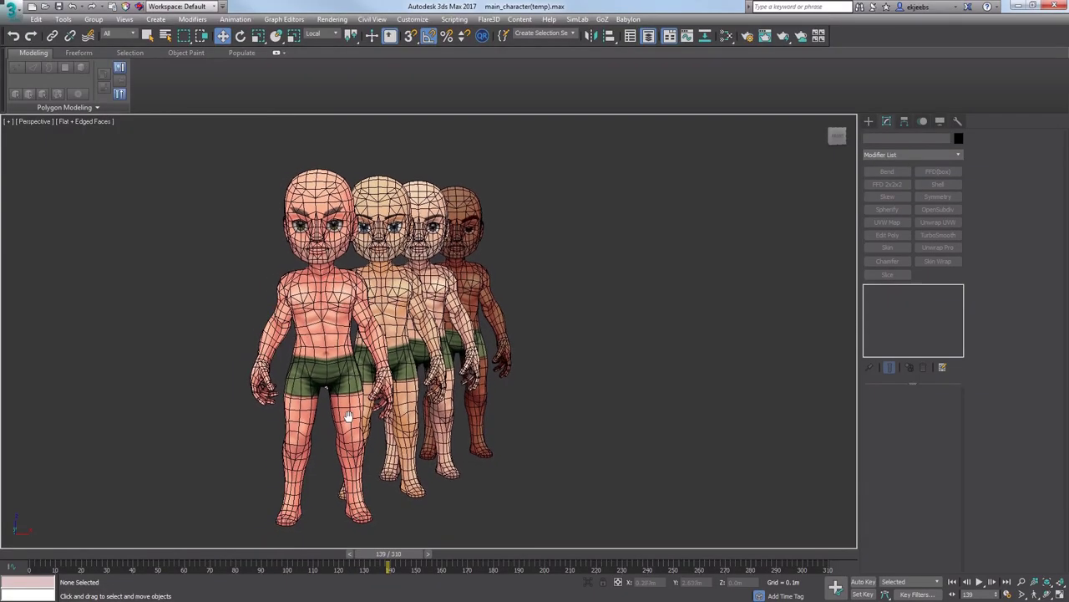
scroll(354, 417, "up", 2)
scroll(362, 411, "down", 2)
left_click(362, 380)
middle_click_drag(363, 379, 352, 390, "alt")
left_click(96, 122)
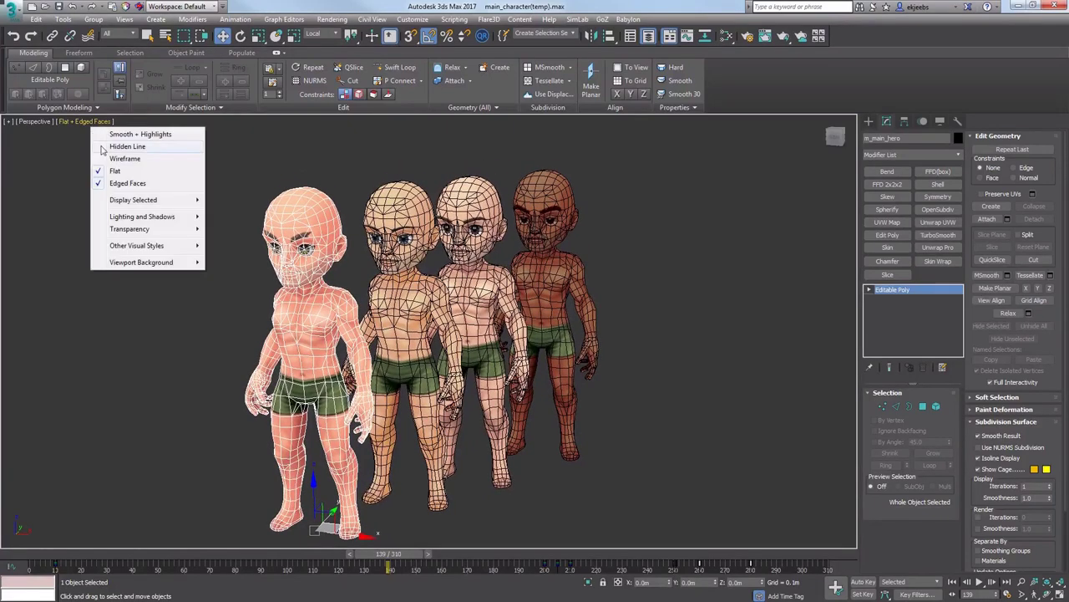
left_click(120, 184)
left_click(208, 300)
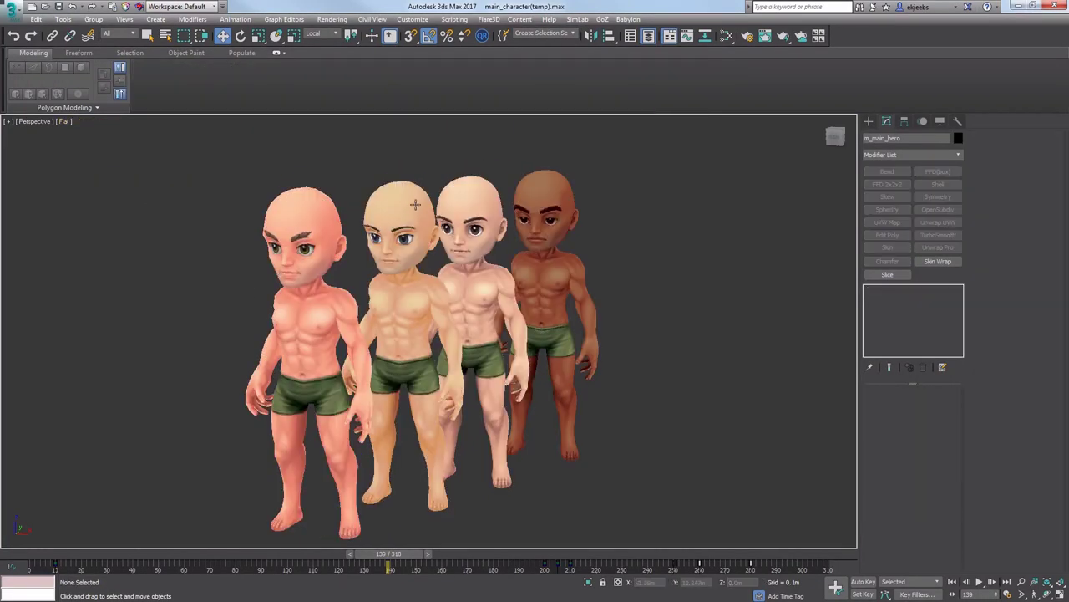
scroll(406, 136, "up", 4)
left_click(291, 325)
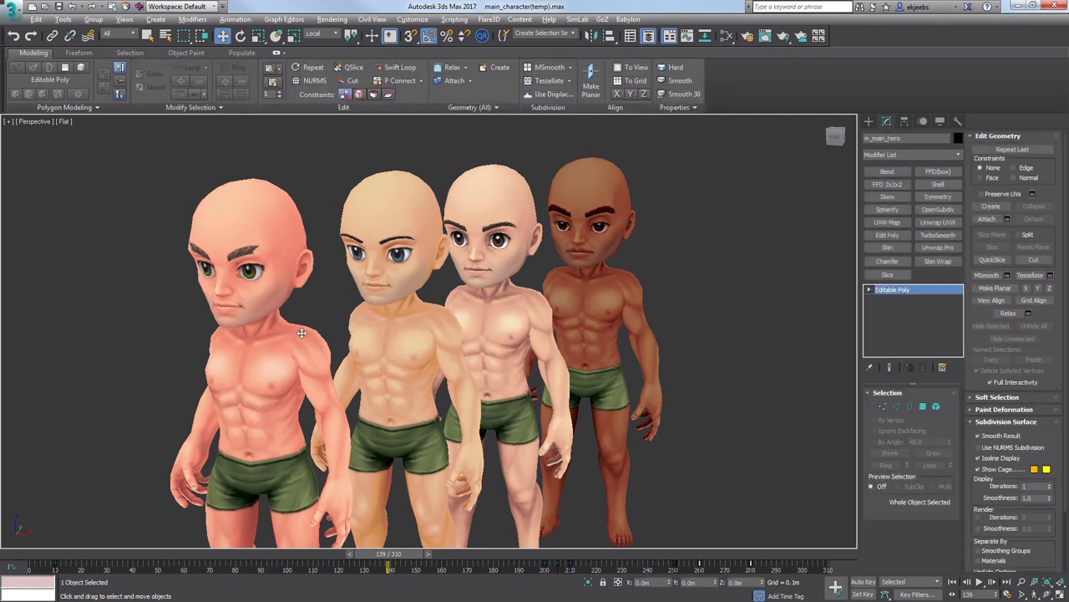
middle_click_drag(291, 325, 357, 285, "alt")
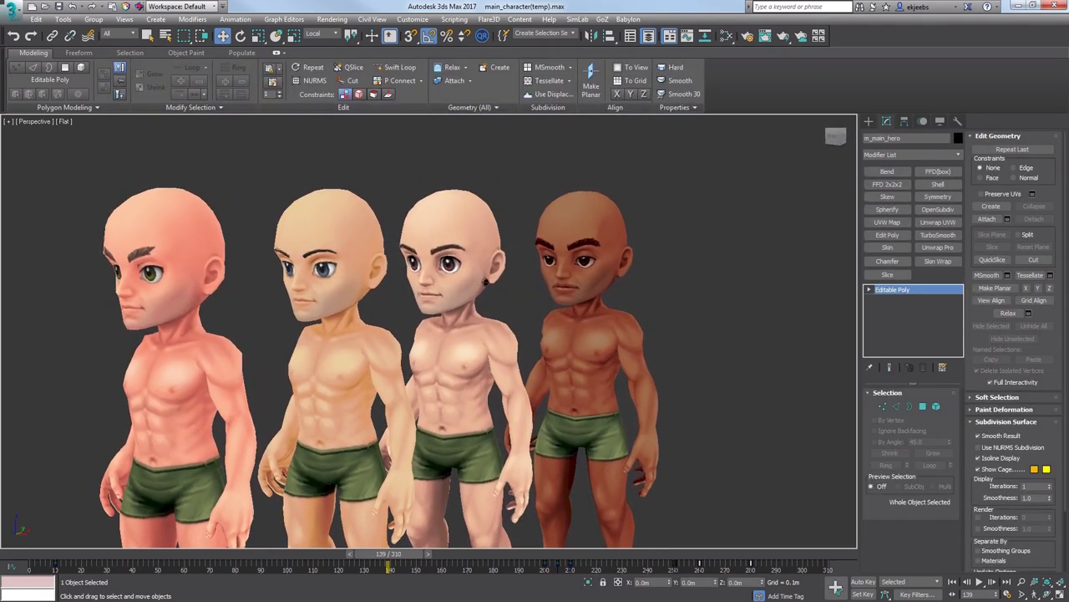
scroll(485, 282, "up", 3)
mouse_move(475, 261)
middle_mouse_down("alt")
mouse_move(437, 292)
mouse_move(477, 239)
mouse_move(455, 296)
mouse_move(469, 295)
mouse_move(458, 265)
middle_mouse_up("alt")
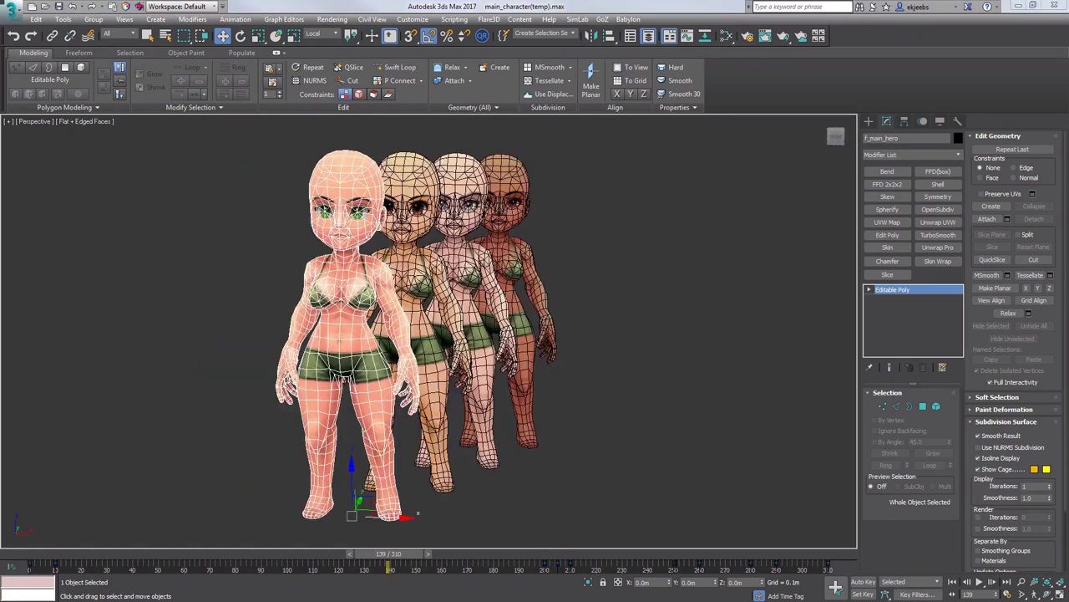
Turn off Edged Faces for the four female characters and inspect their skin, face and clothing textures from several angles
middle_click_drag(142, 530, 118, 524, "alt")
left_click(239, 320)
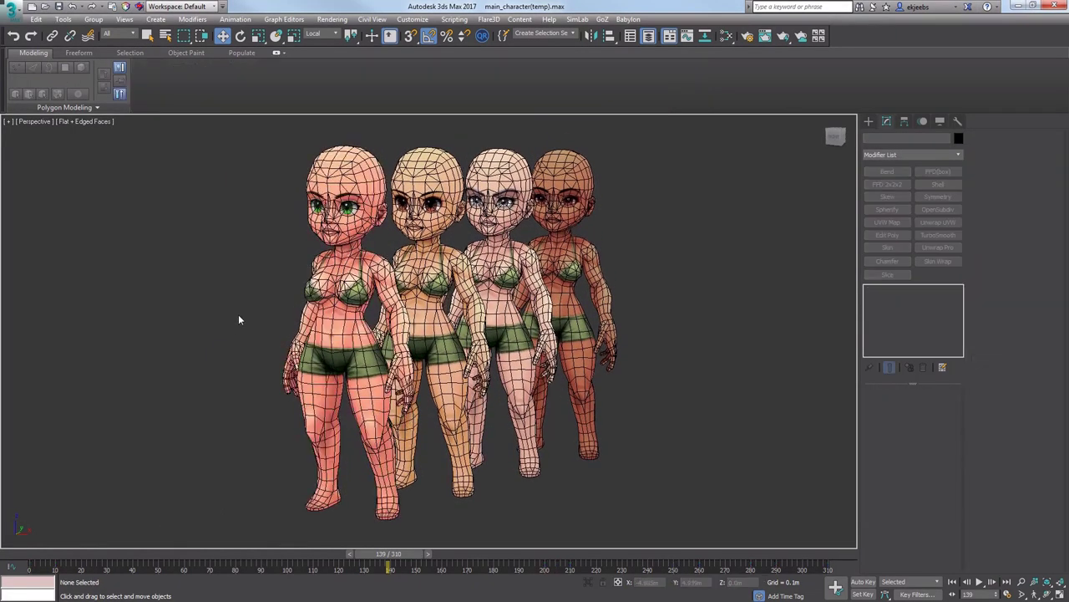
left_click(75, 122)
left_click(101, 183)
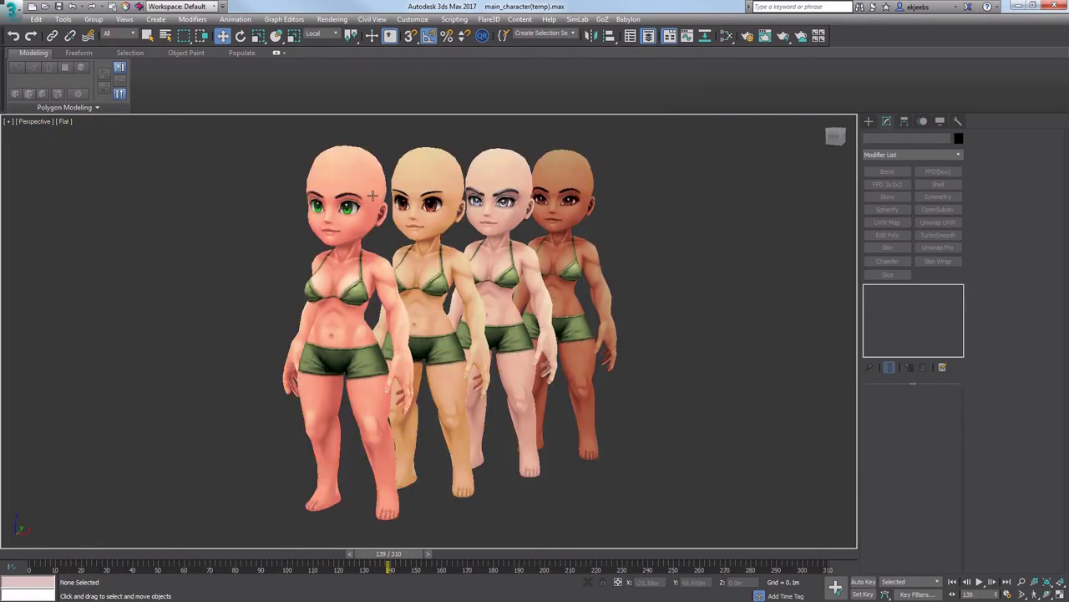
scroll(401, 217, "up", 5)
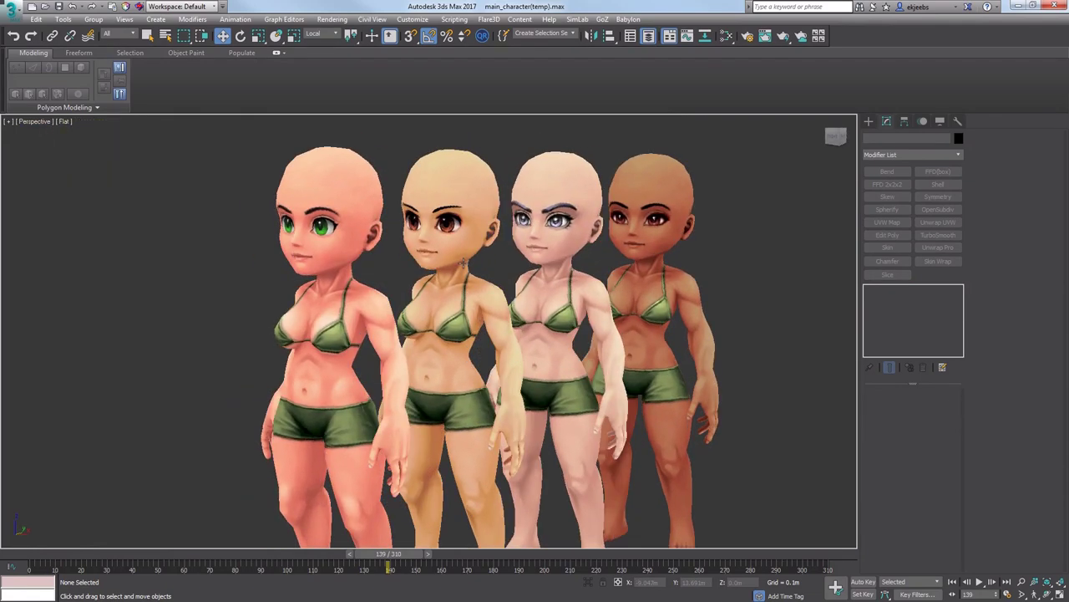
middle_click_drag(464, 262, 569, 265)
scroll(509, 249, "up", 3)
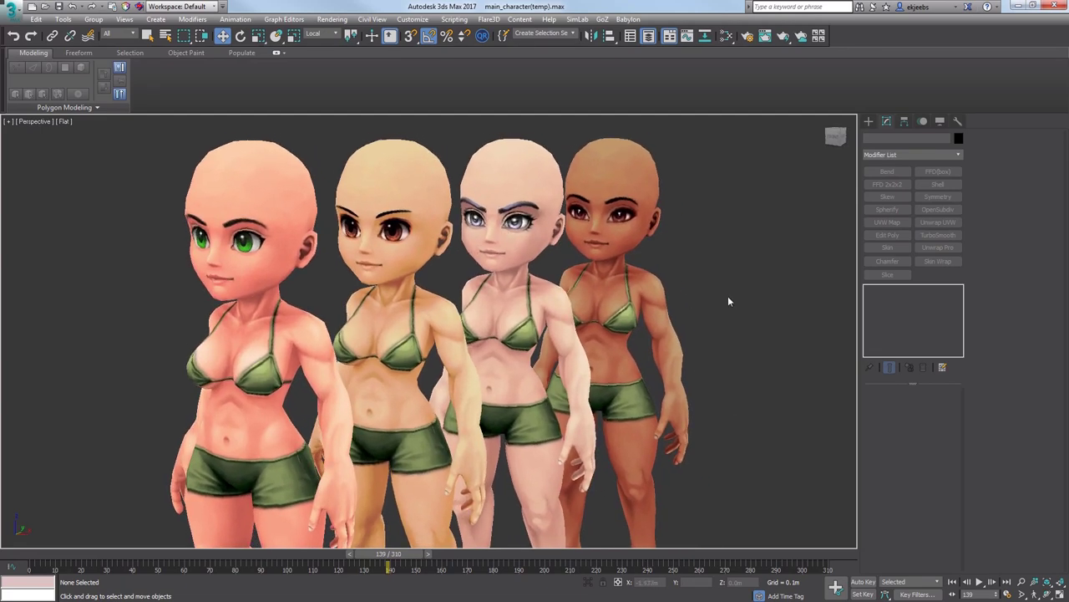
left_click(661, 322)
middle_click_drag(661, 323, 636, 344, "alt")
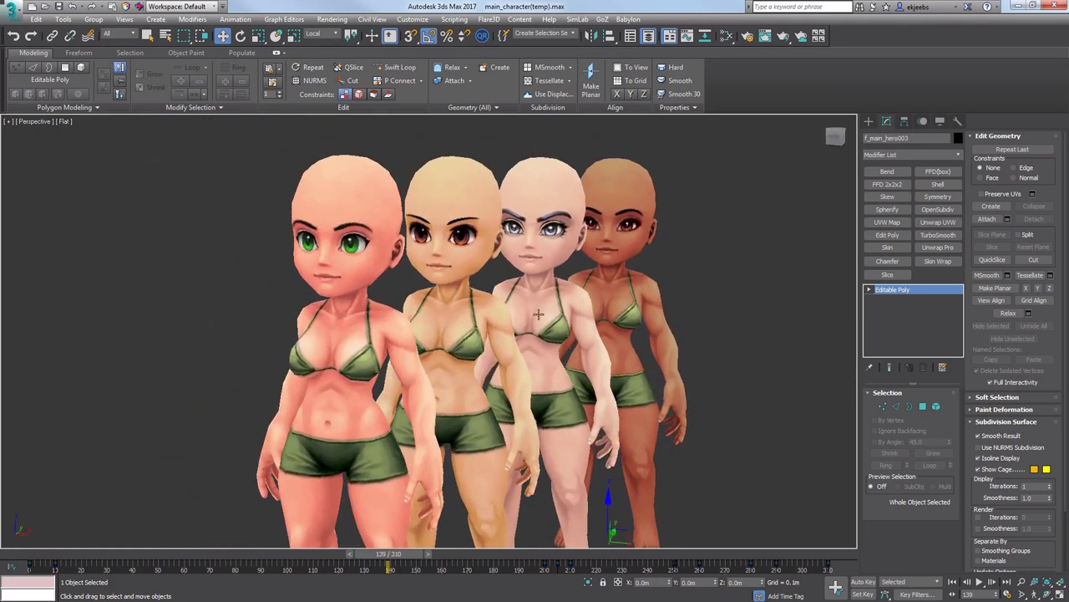
mouse_move(736, 260)
middle_mouse_down("alt")
mouse_move(693, 249)
mouse_move(745, 264)
middle_mouse_up("alt")
left_click(744, 264)
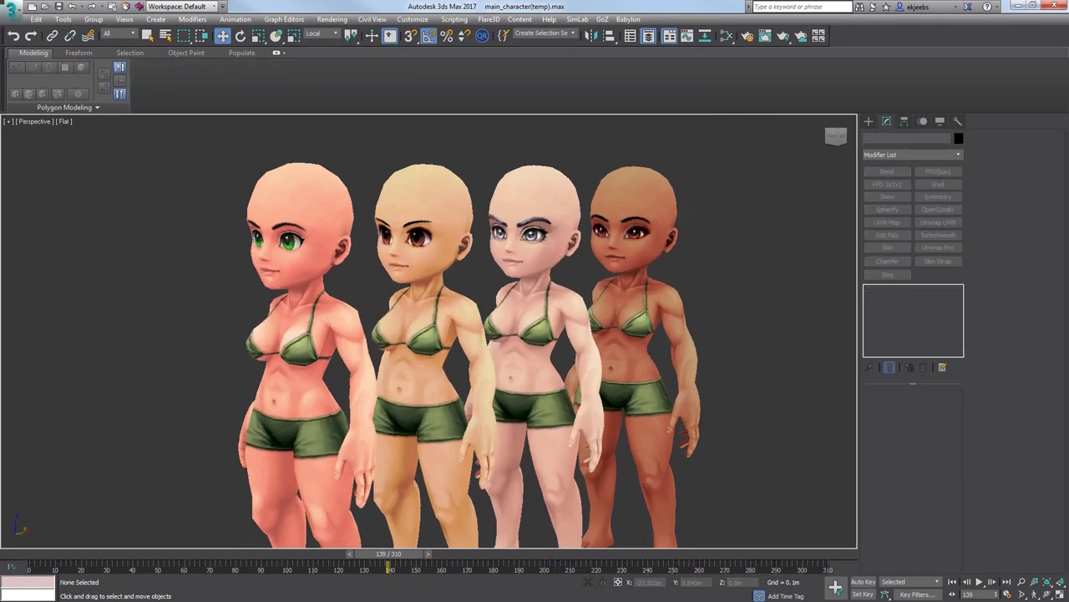
Unhide the male characters beside the female ones and frame the whole lineup
key("alt+u")
scroll(368, 310, "down", 3)
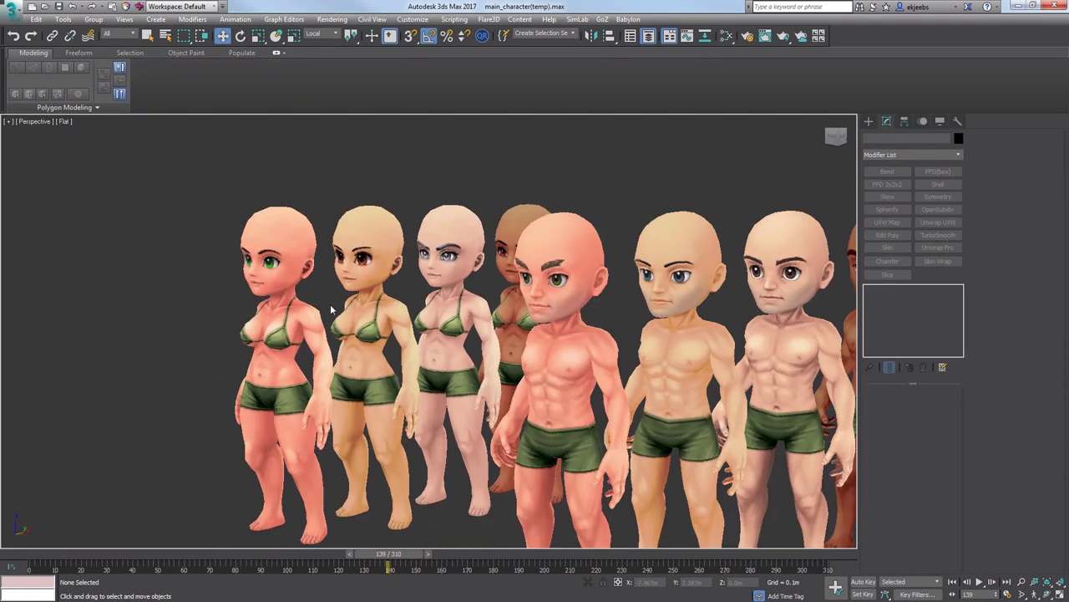
middle_click_drag(369, 310, 344, 294, "alt")
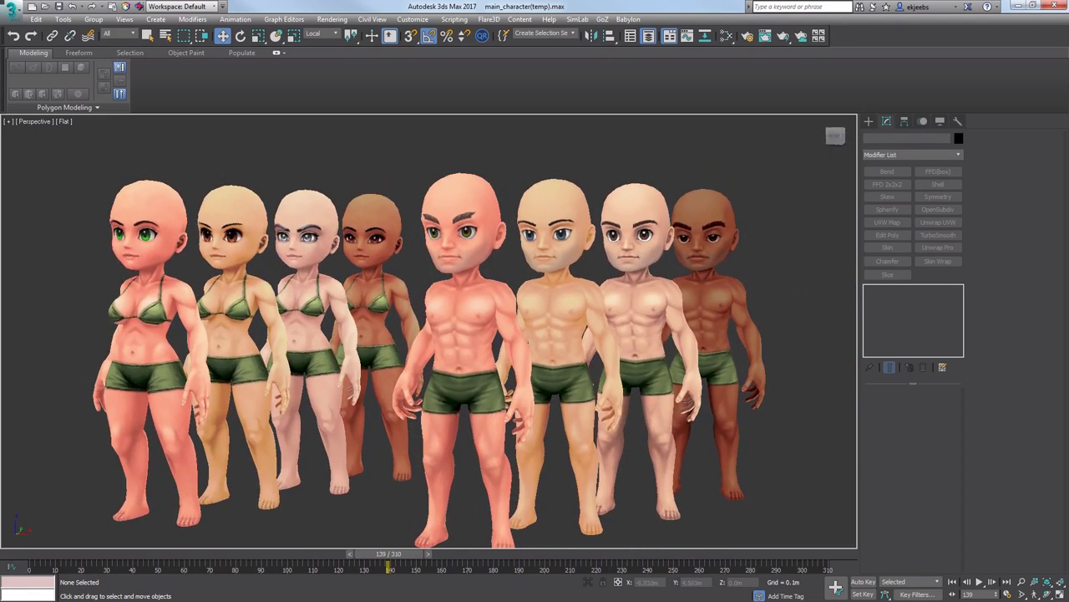